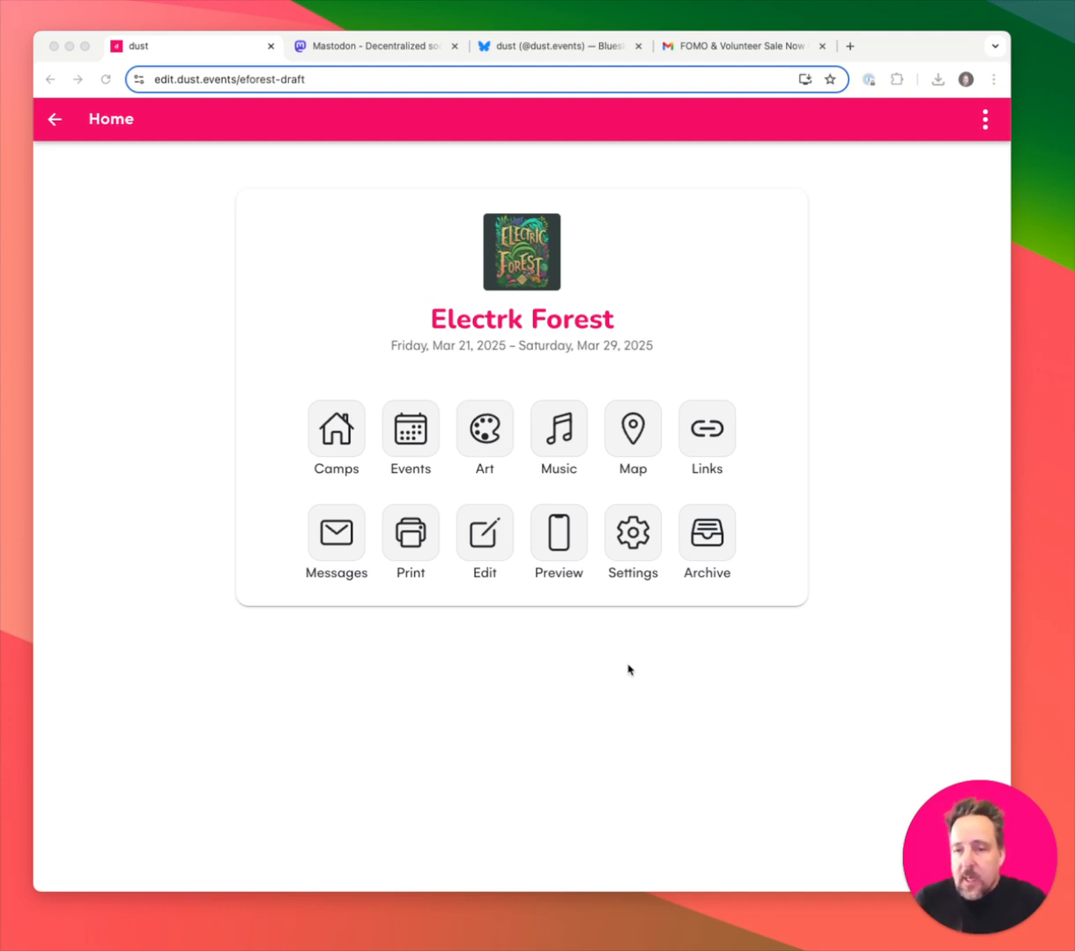
Draft an event message titled "Test" with the description "Lost Child", and leave the form without sending it.
left_click(319, 618)
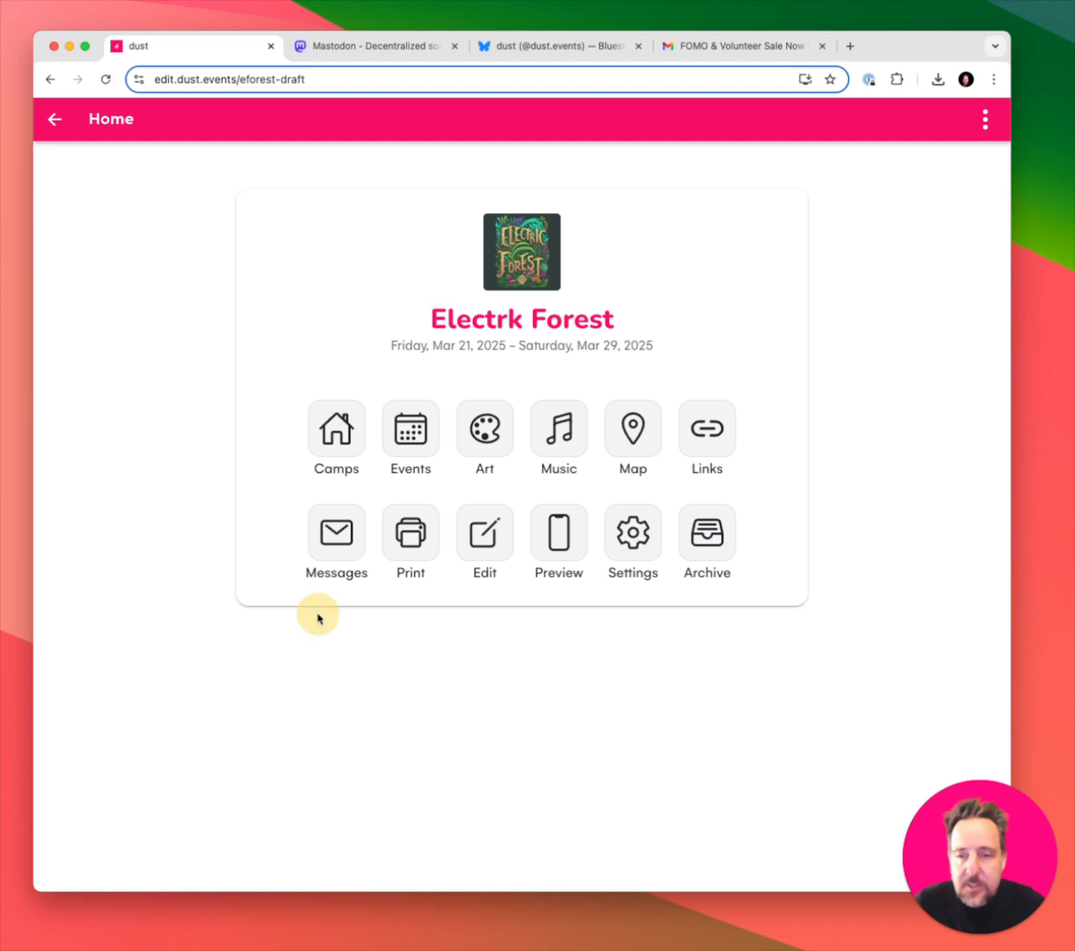
left_click(335, 536)
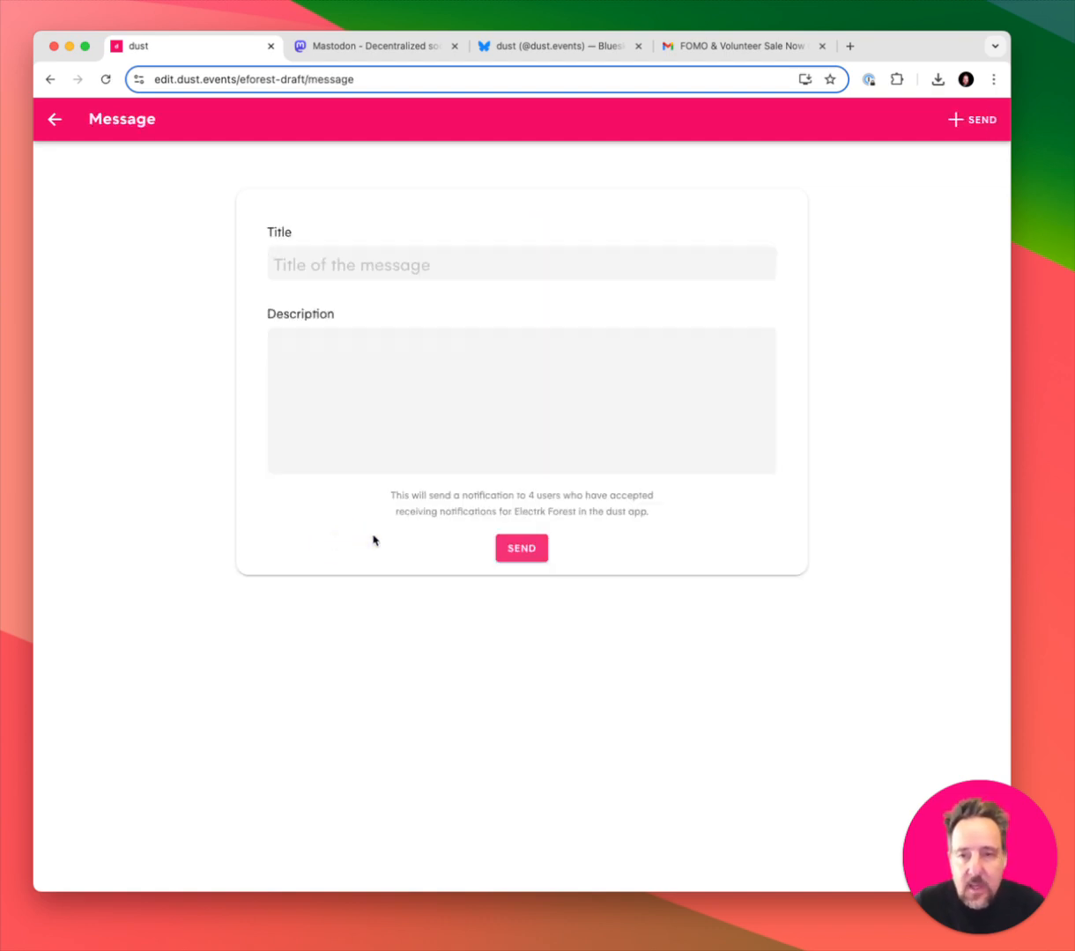
left_click(498, 264)
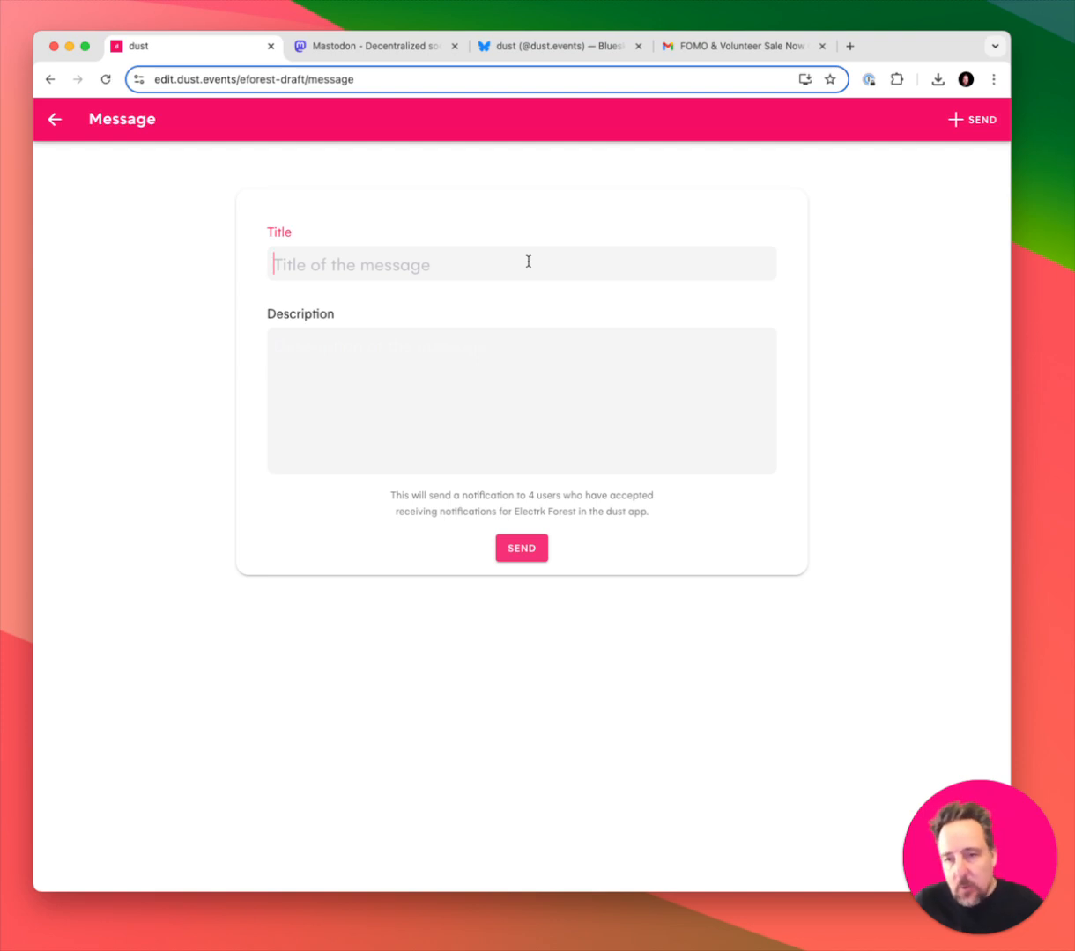
type("Test")
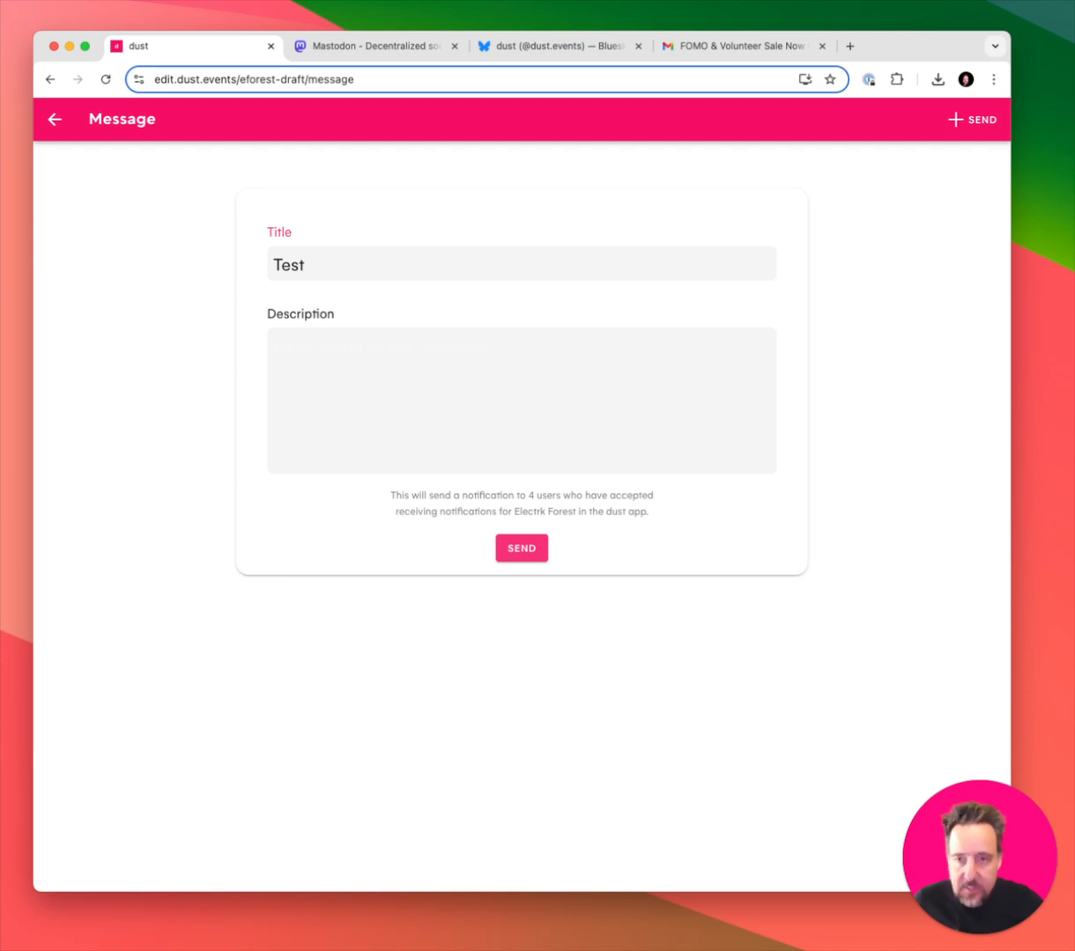
key("Tab")
type("T")
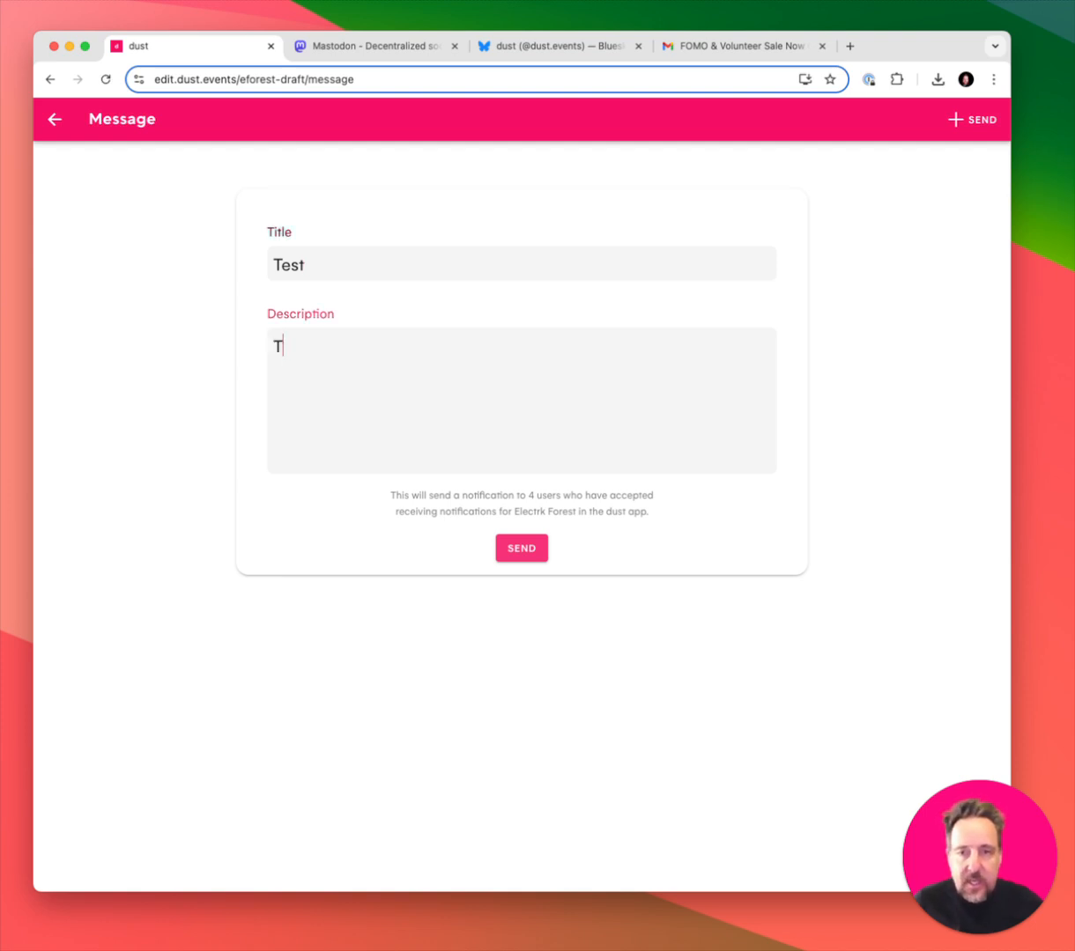
key("BackSpace")
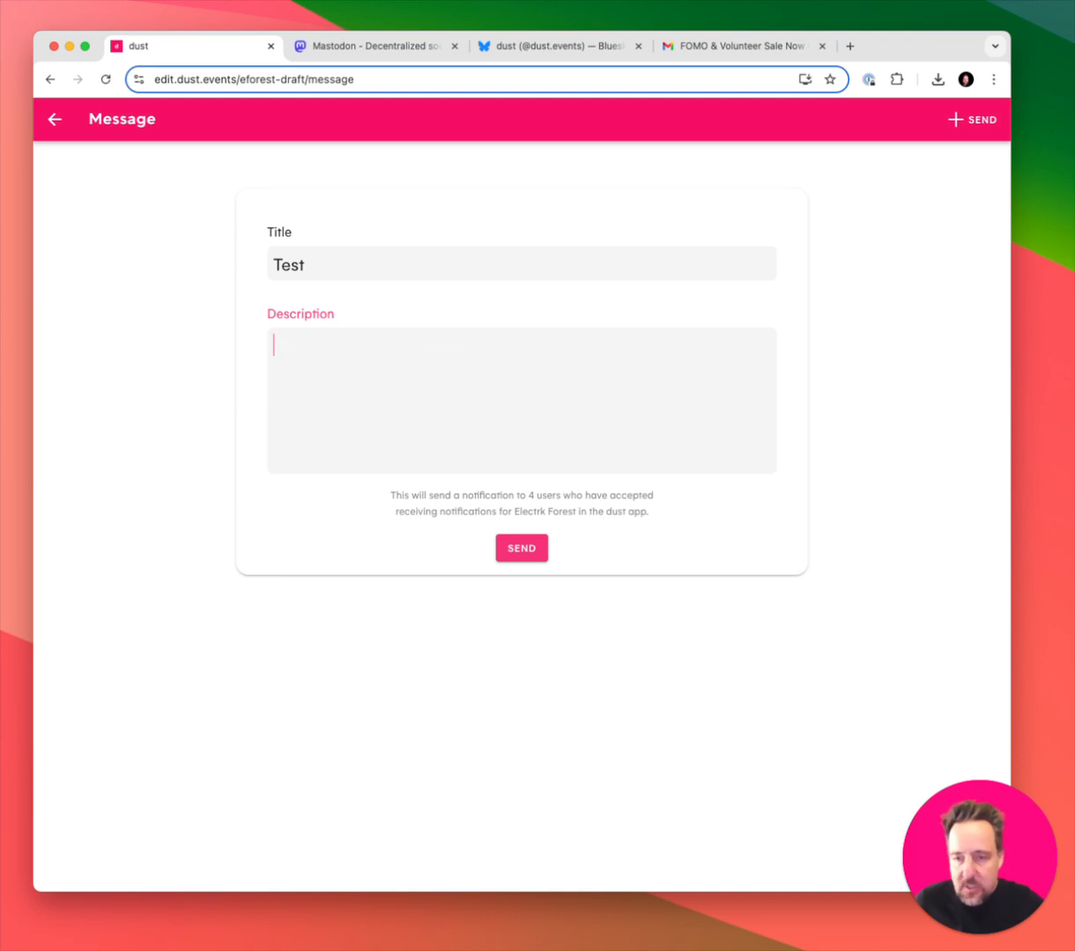
type("Lost Chi")
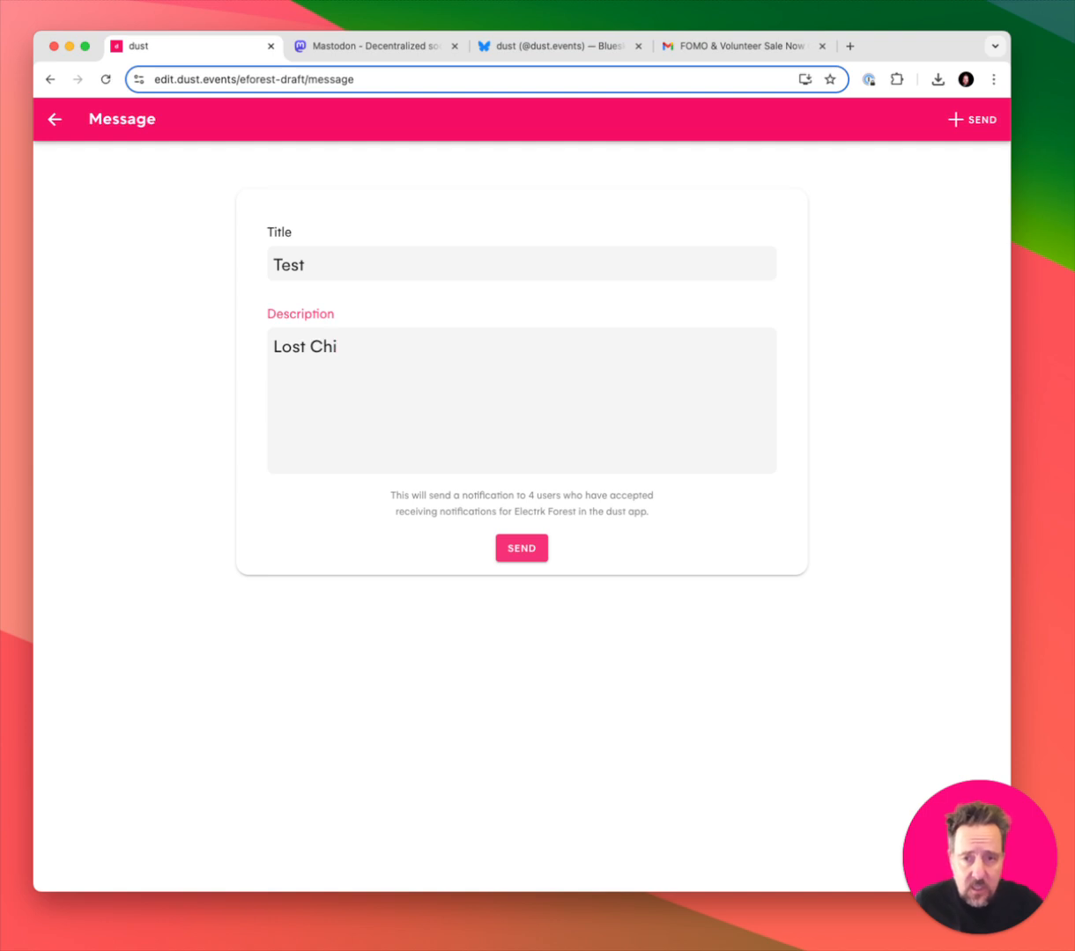
type("ld")
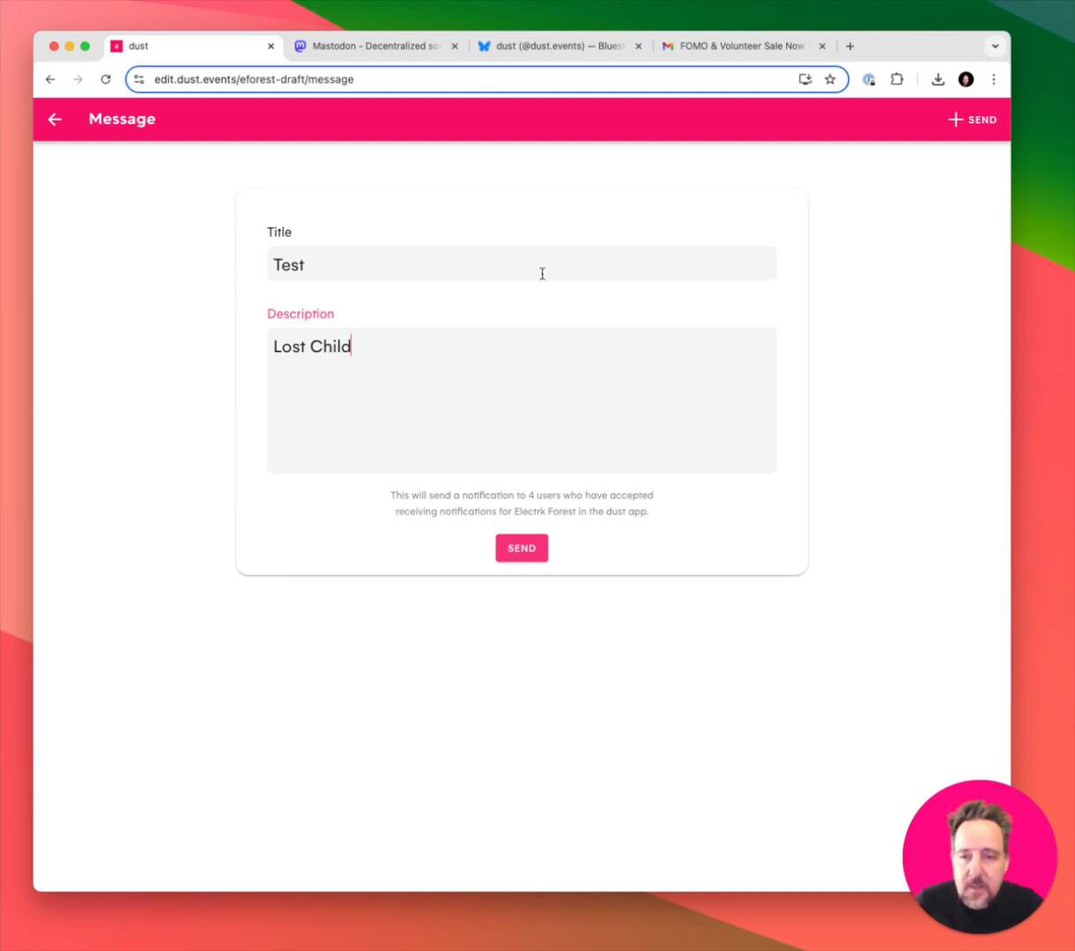
left_click(534, 495)
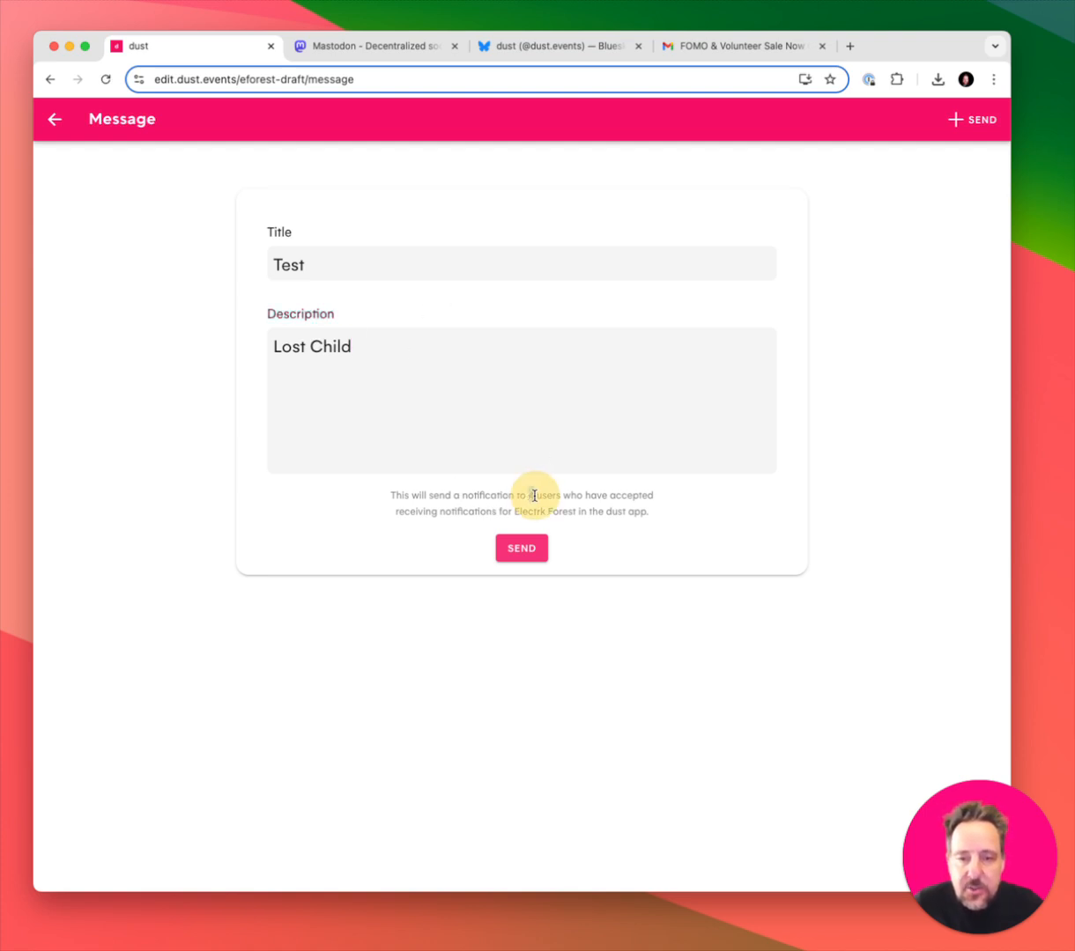
left_click(679, 505)
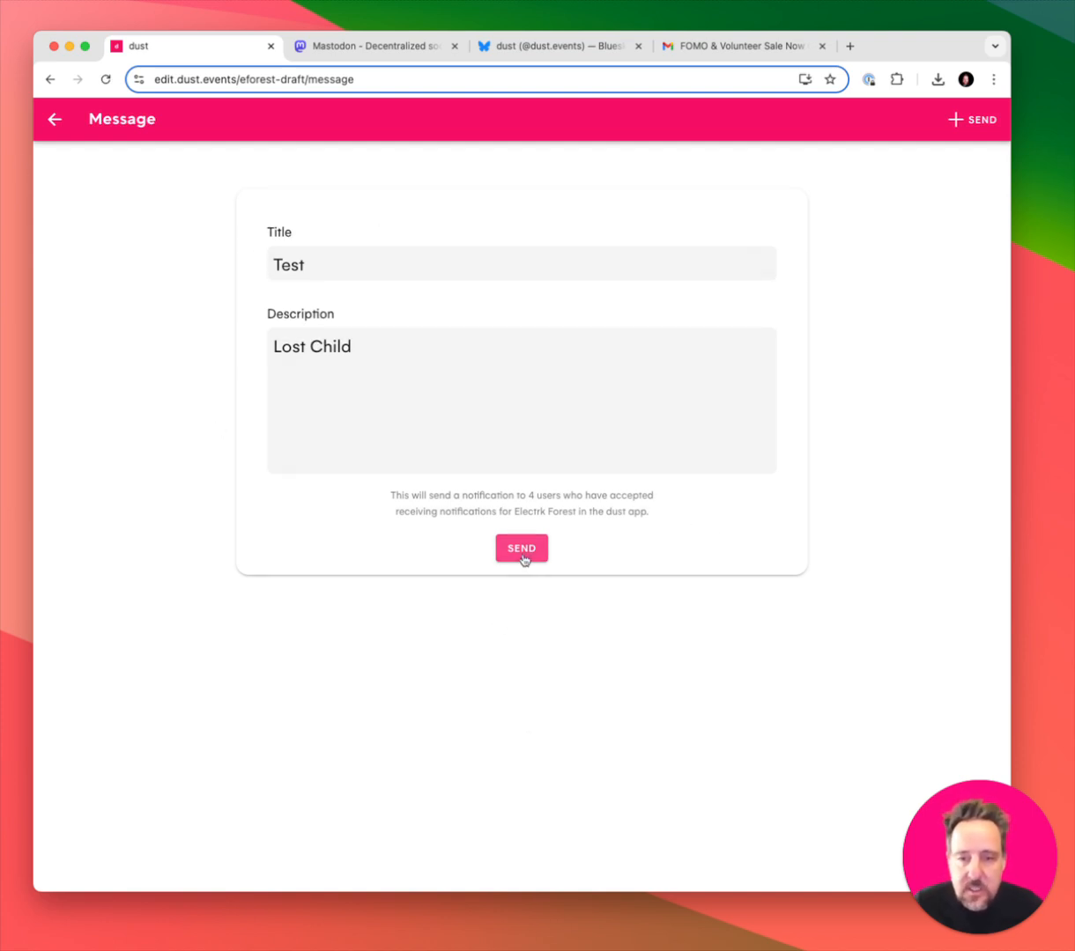
left_click(51, 123)
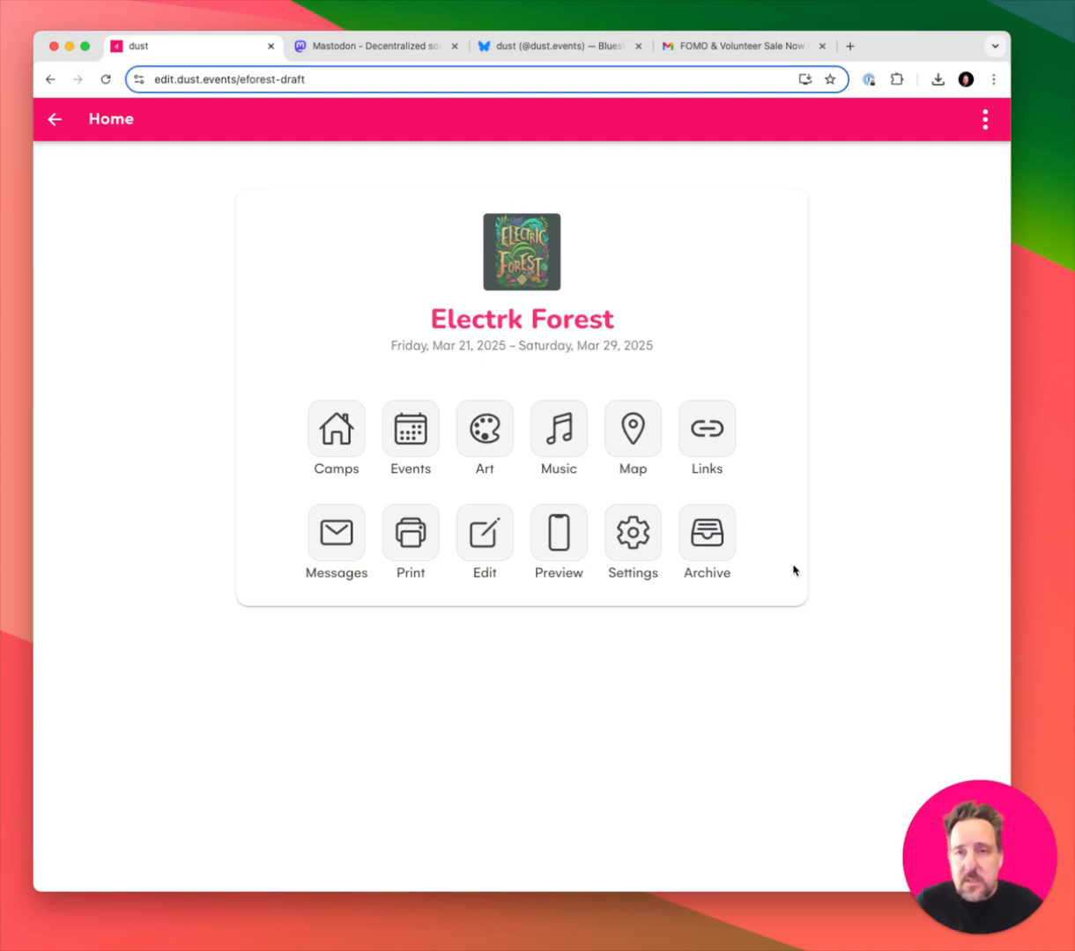
Open the event's settings and examine the Mastodon, Email and RSS options for sending notifications.
left_click(632, 550)
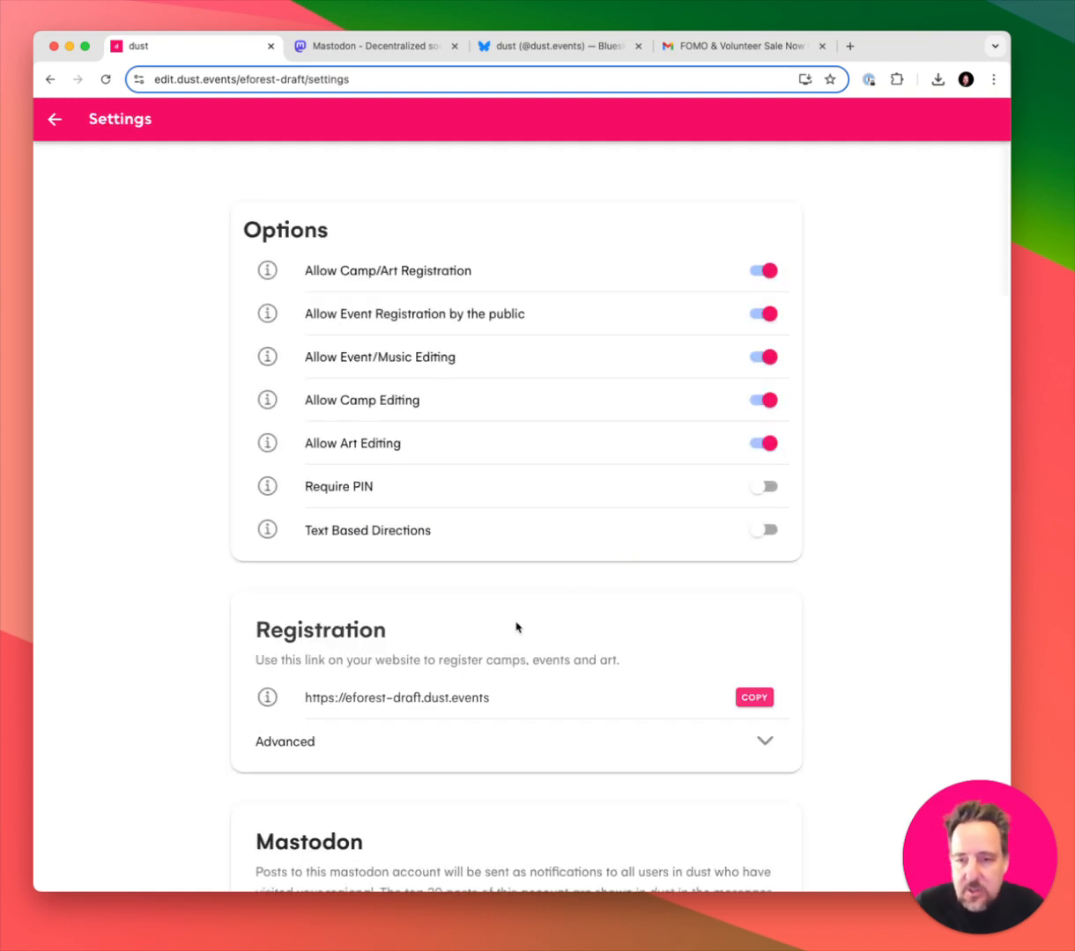
scroll(185, 622, "down", 3)
scroll(175, 434, "down", 8)
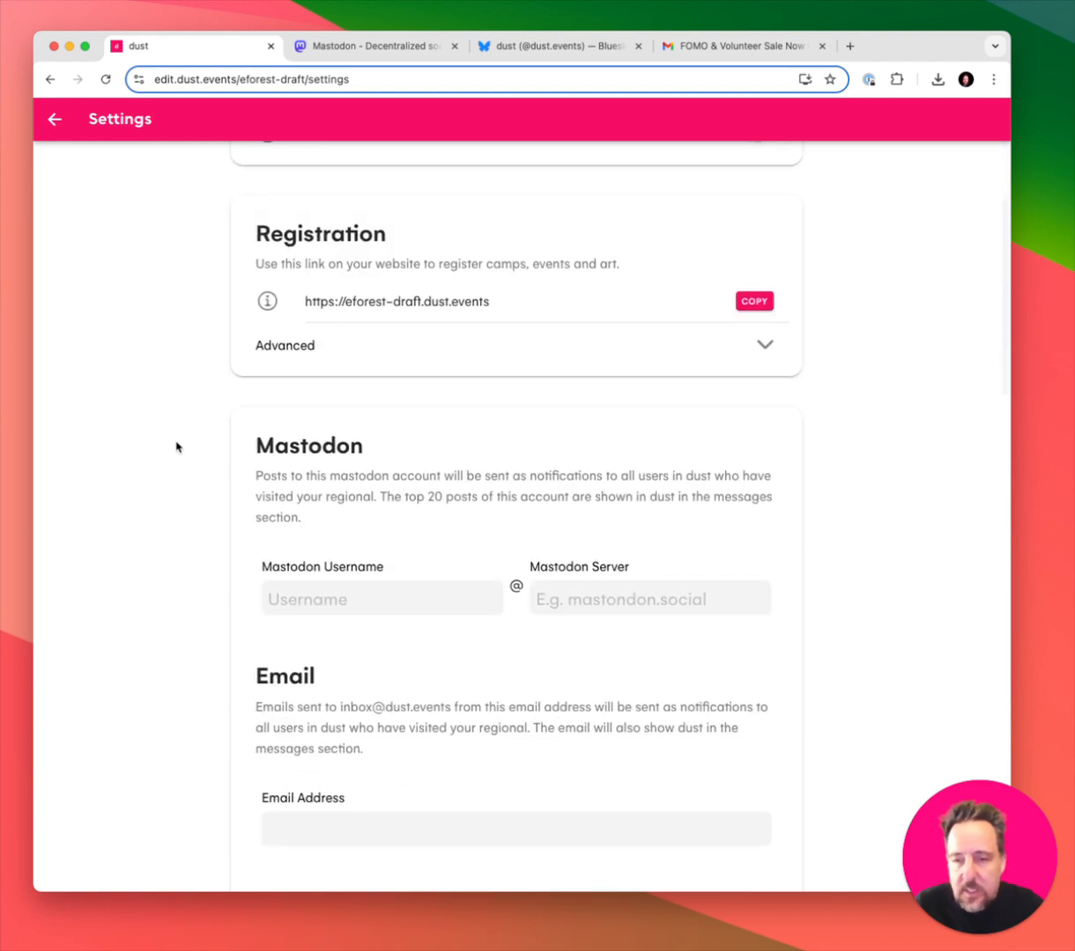
scroll(174, 445, "down", 5)
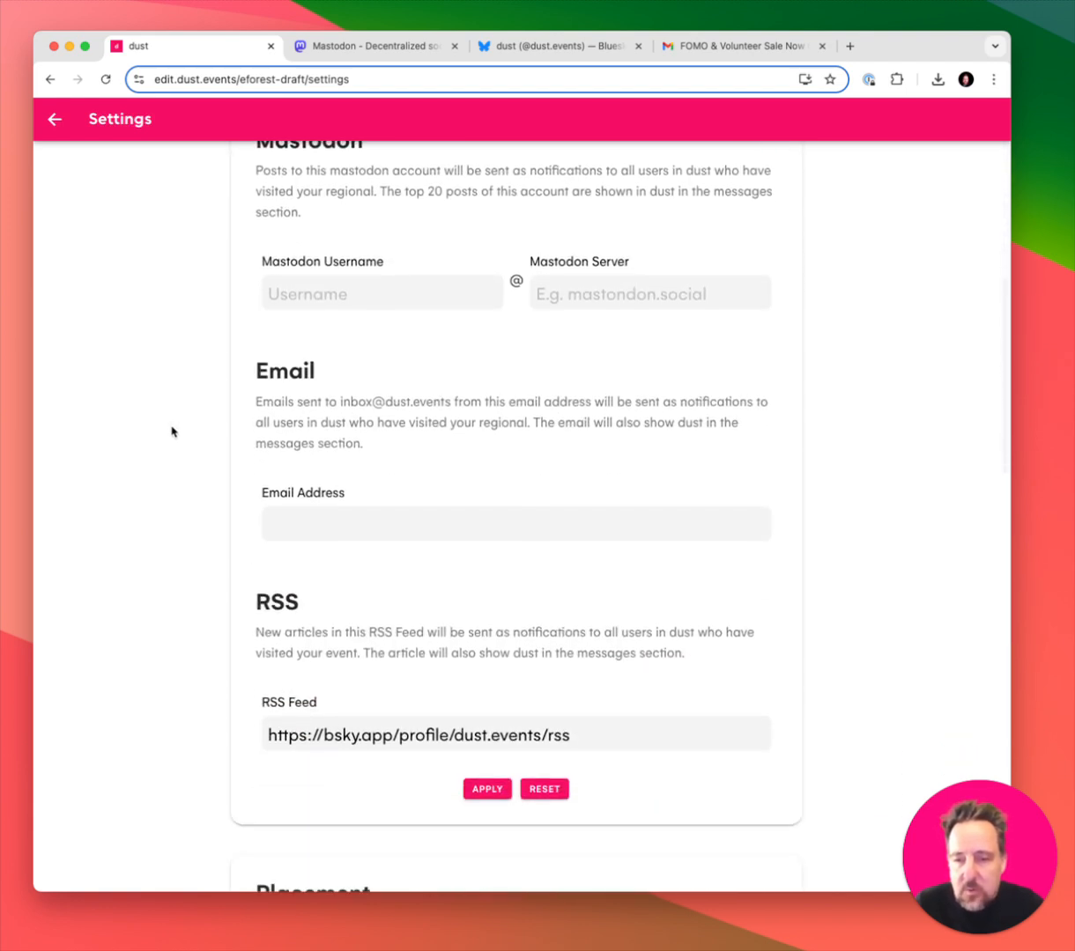
scroll(172, 432, "up", 1)
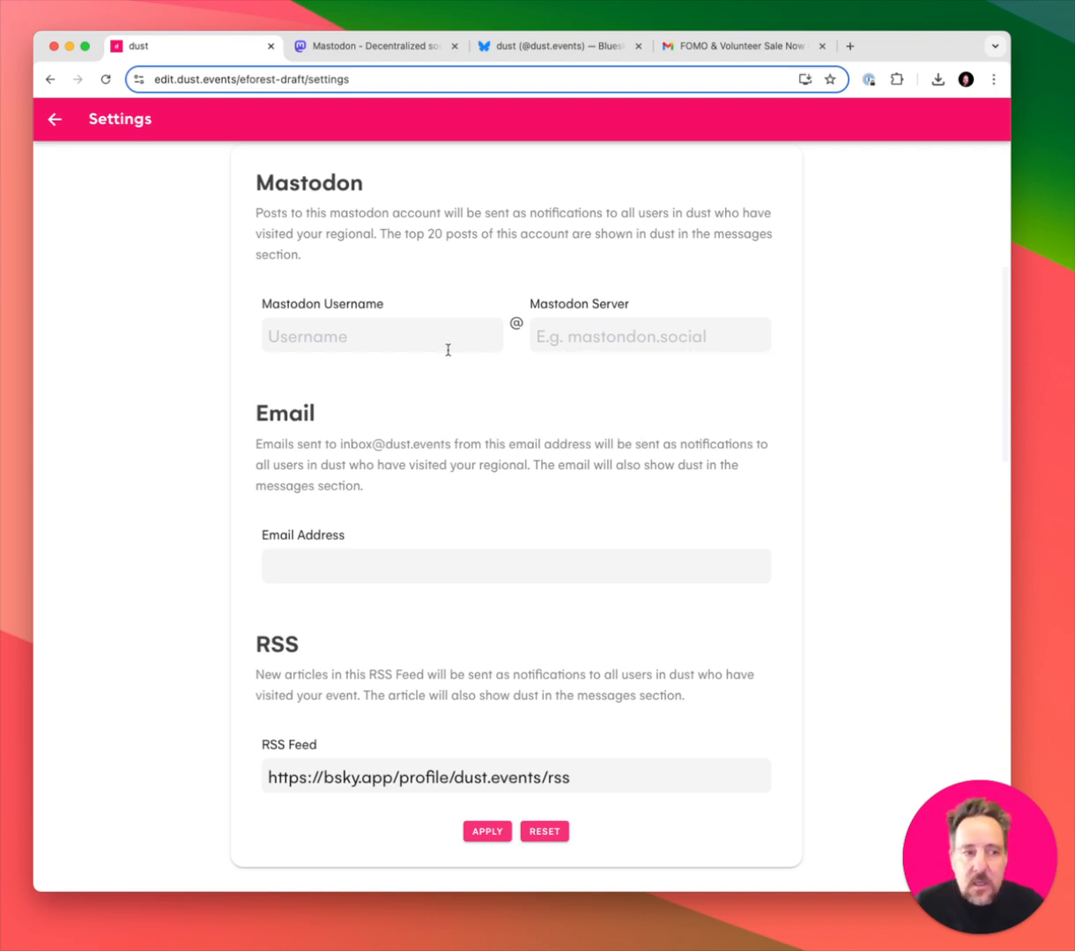
left_click(366, 347)
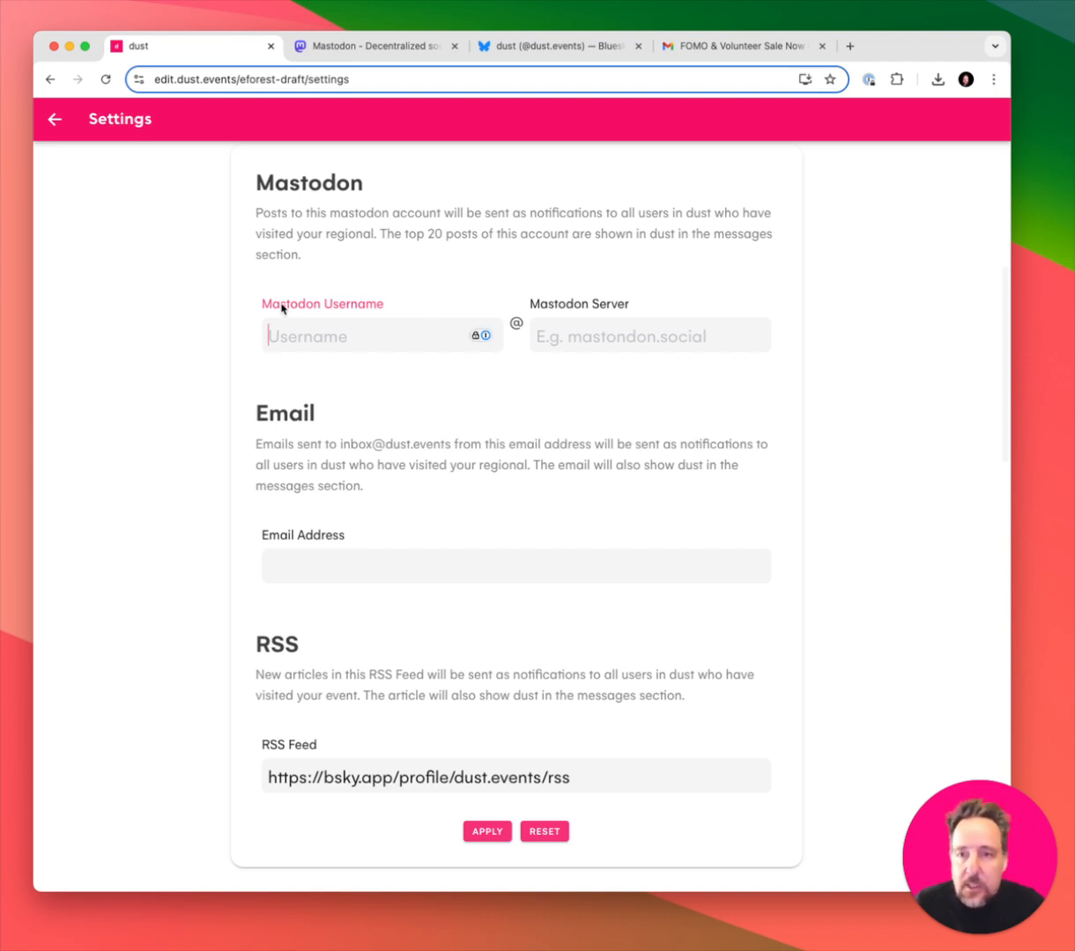
left_click(581, 339)
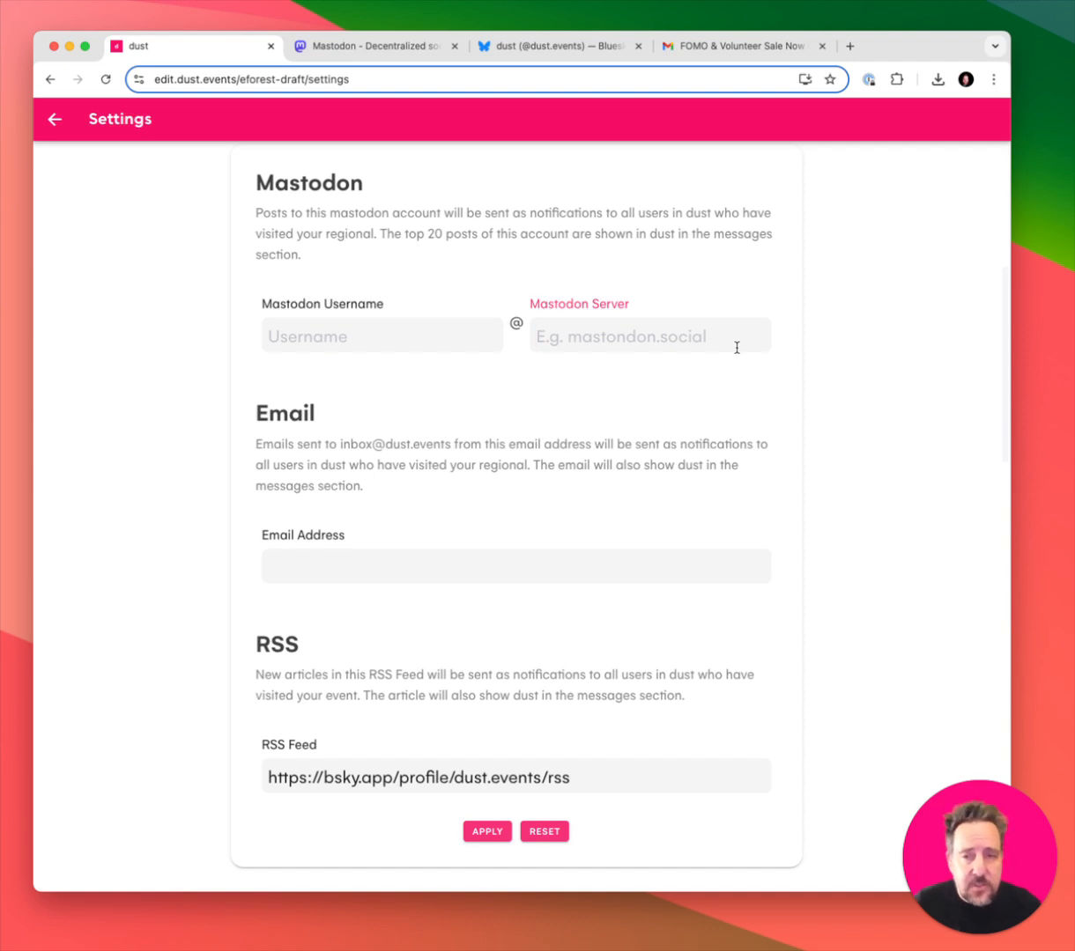
left_click(553, 473)
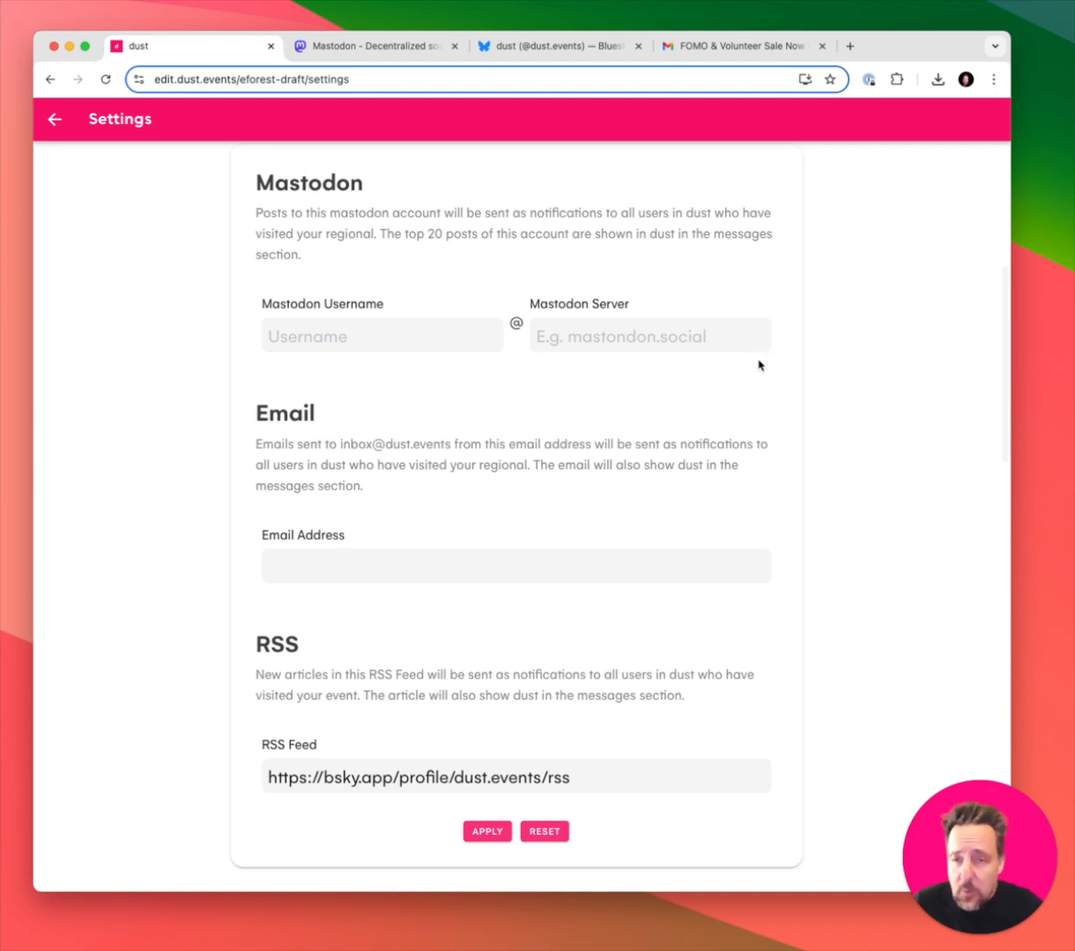
Switch to Gmail and copy the sender's email address from the header details of the Element 11 newsletter.
left_click(750, 55)
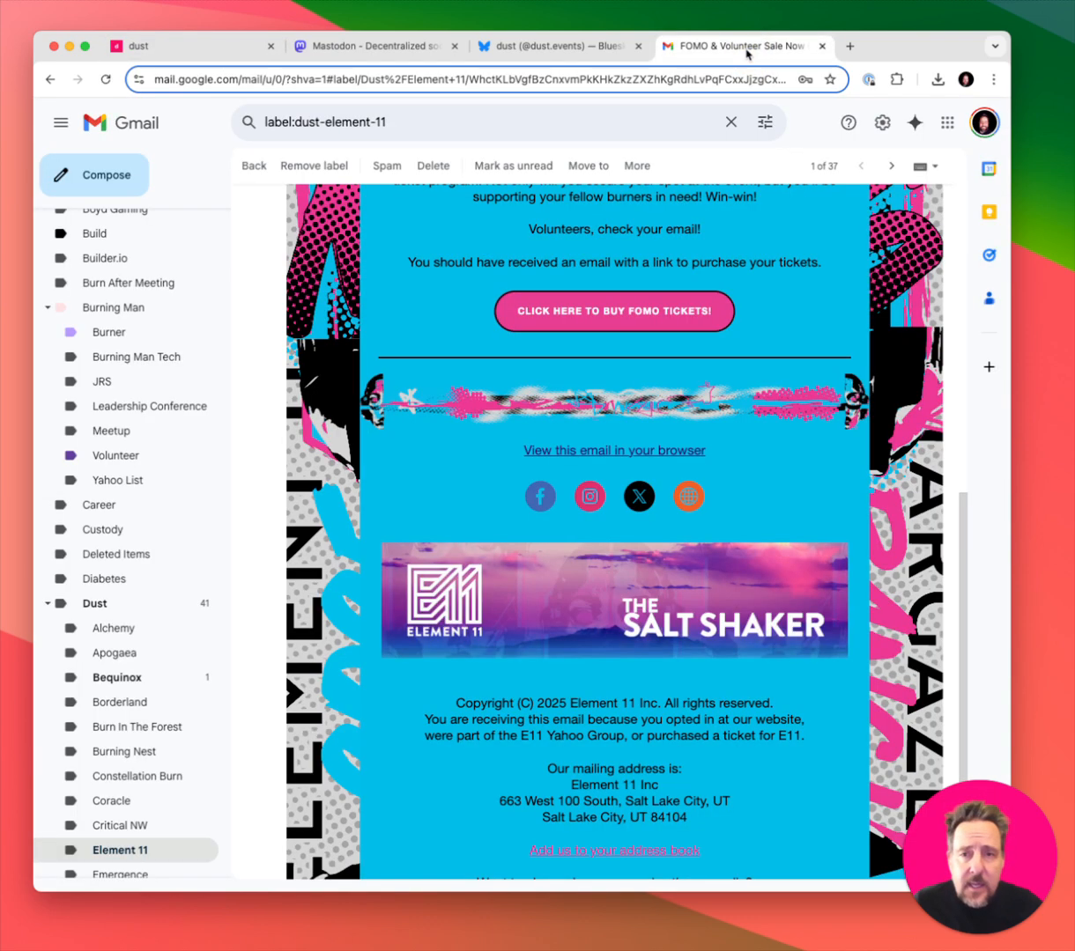
scroll(465, 366, "up", 10)
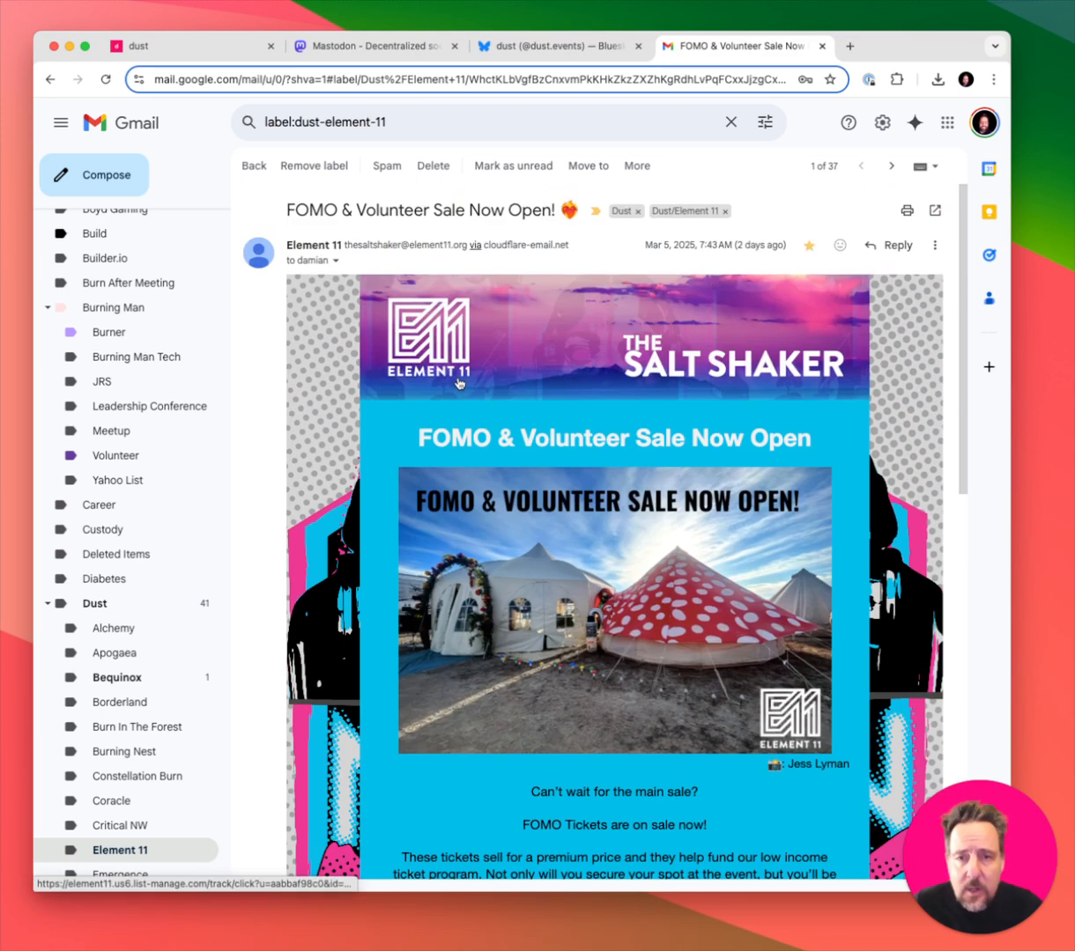
left_click(336, 263)
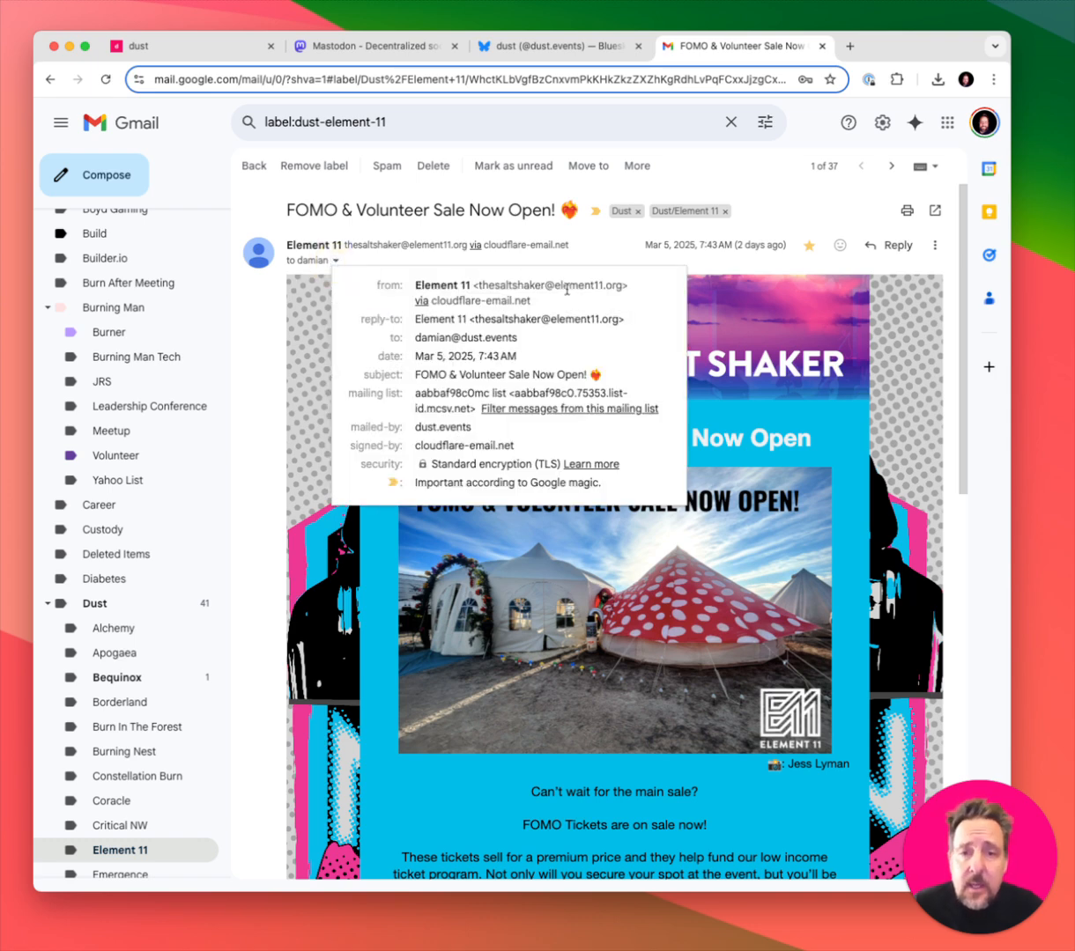
left_click_drag(478, 285, 624, 285)
key("super+c")
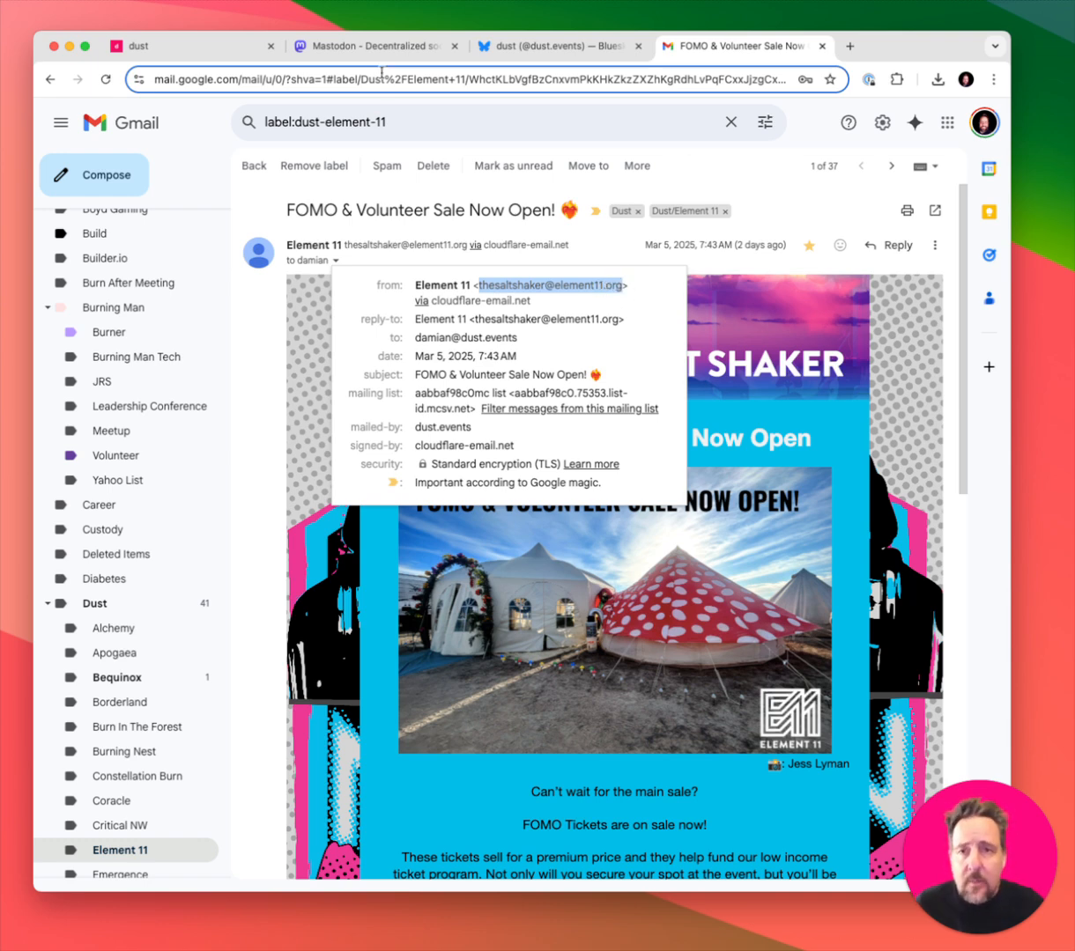
Return to the dust settings and paste the copied sender address as the notification email address.
left_click(176, 50)
left_click(338, 562)
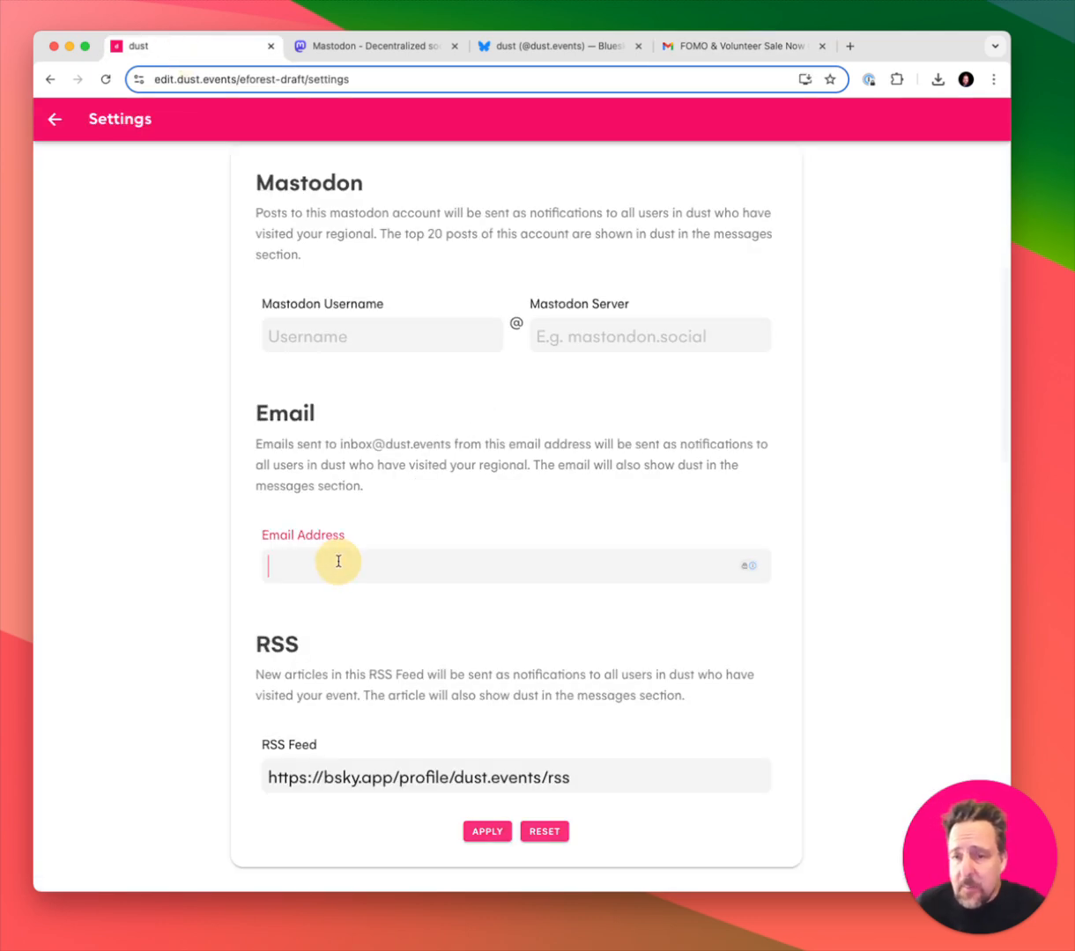
key("super+v")
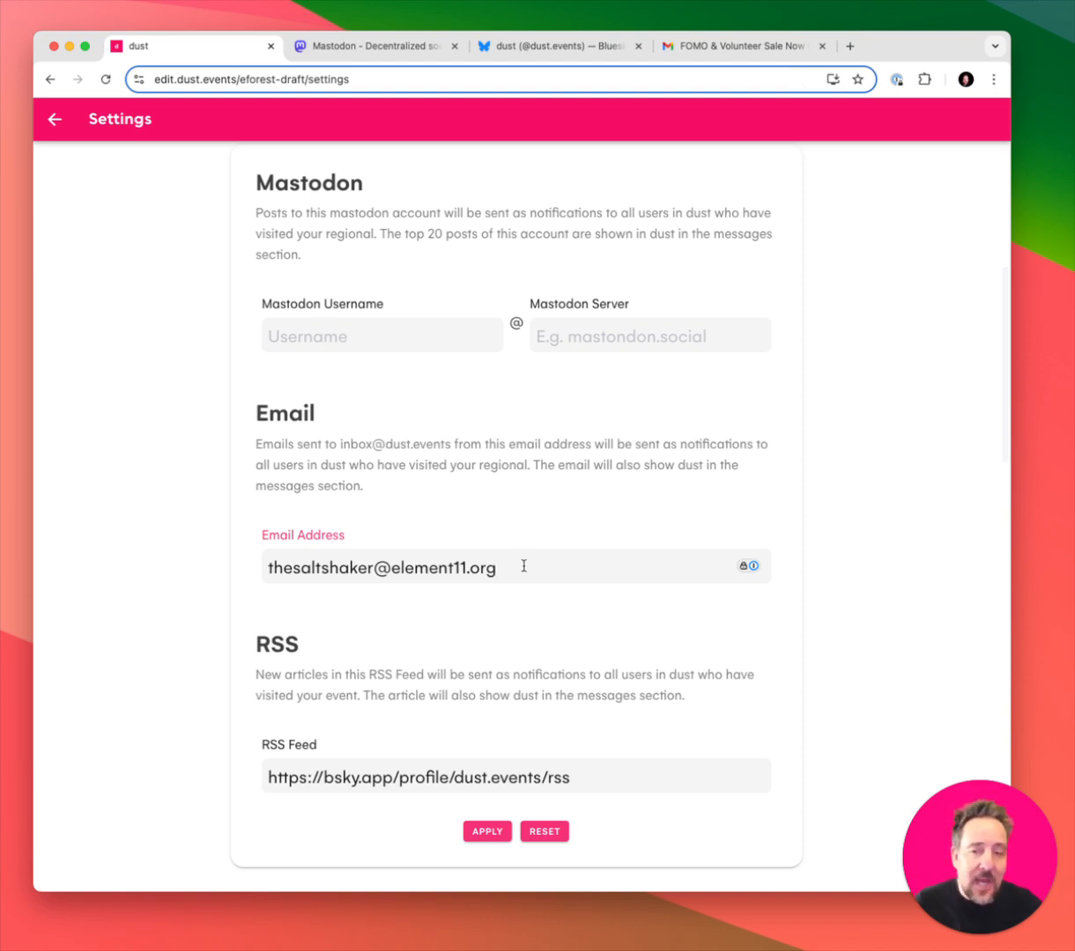
Clear the notification email address in the Email section.
left_click_drag(523, 566, 222, 606)
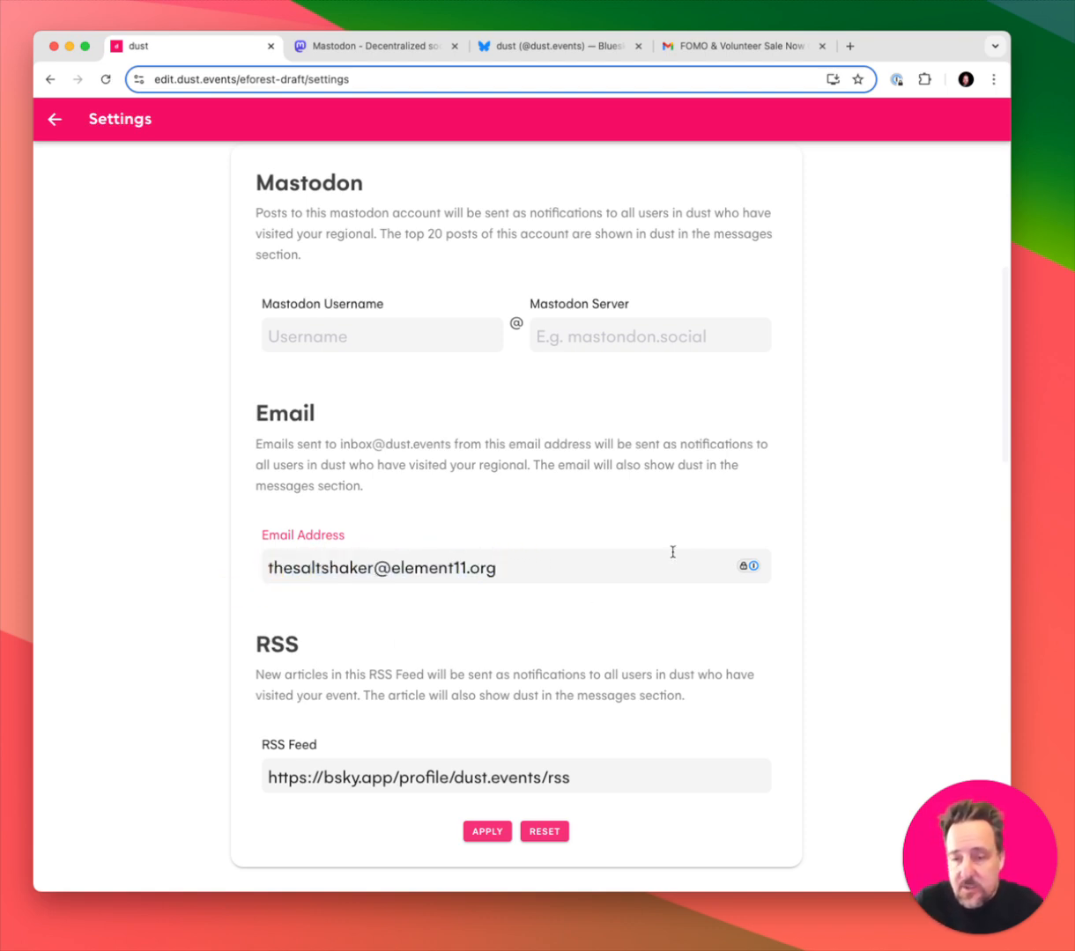
key("super+a")
key("BackSpace")
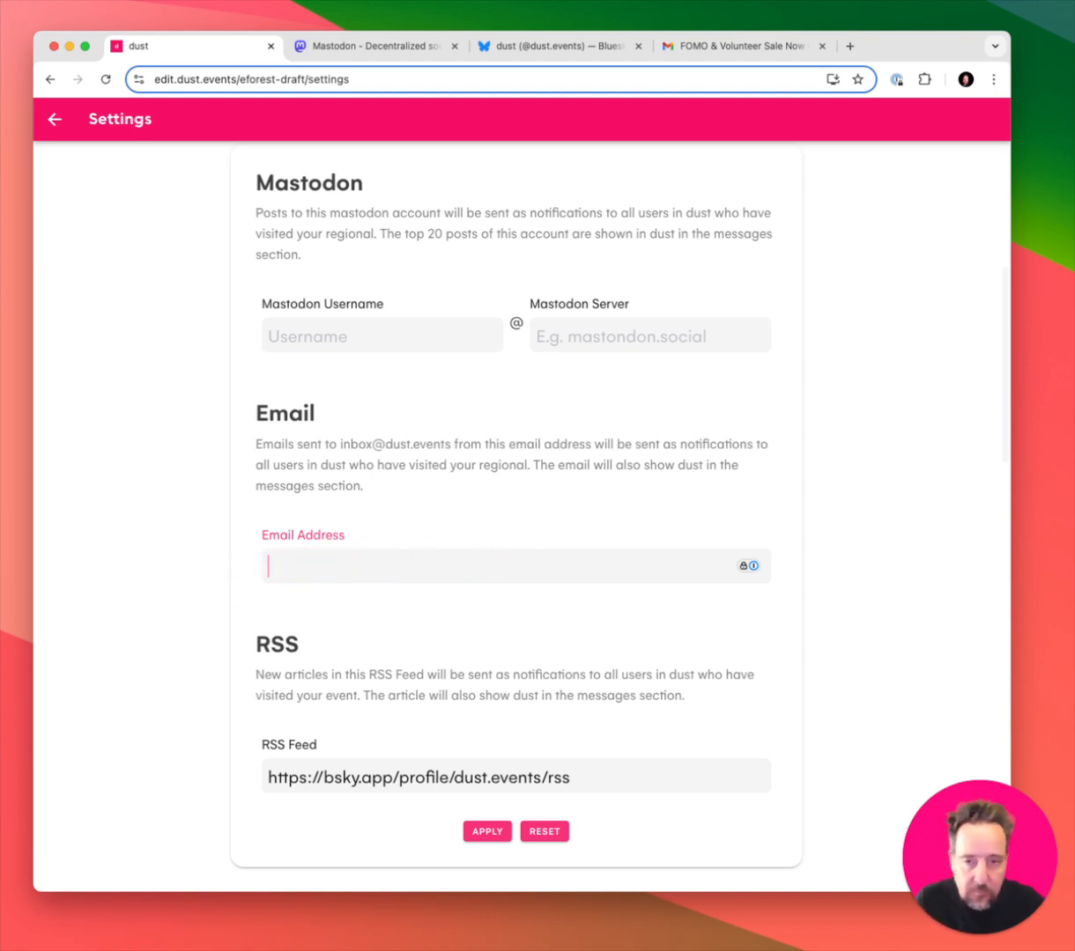
left_click(190, 568)
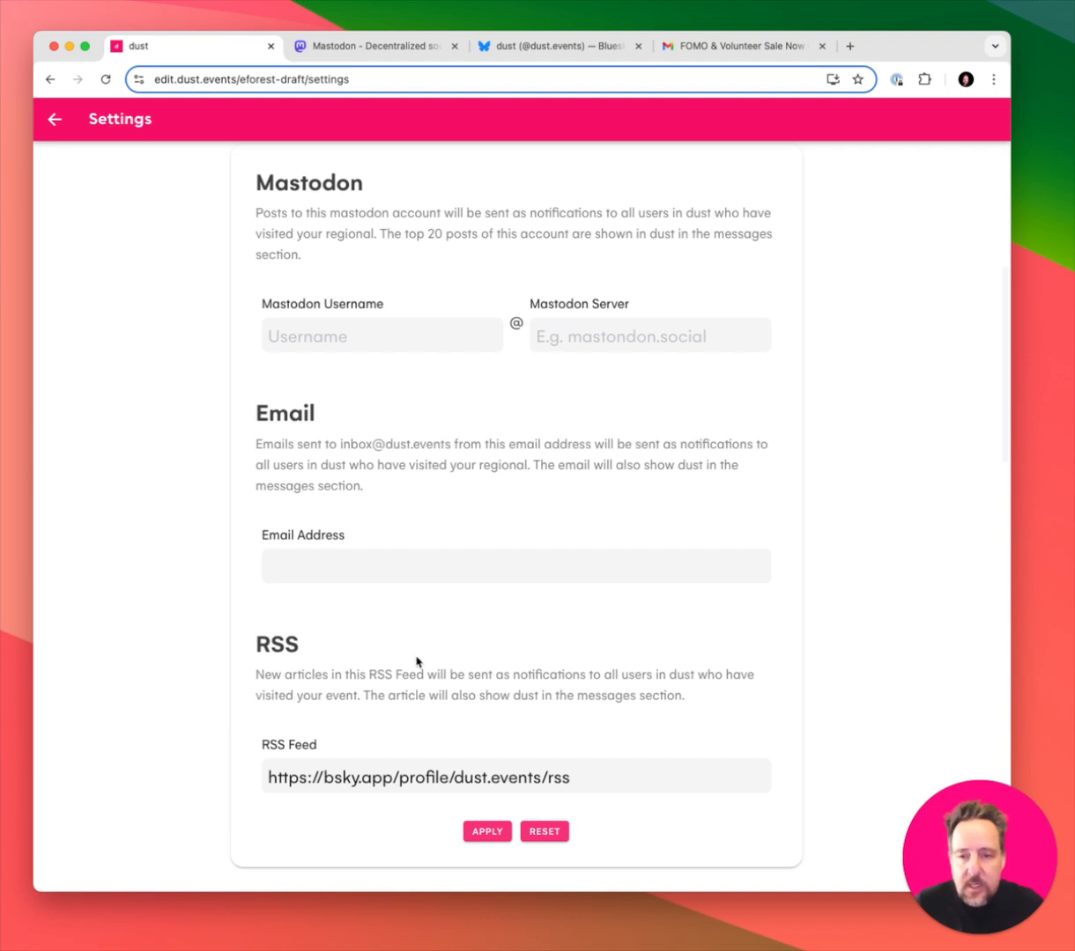
Switch to Gmail, open the browser version of the Element 11 newsletter, and copy the URL of its RSS feed.
left_click(743, 47)
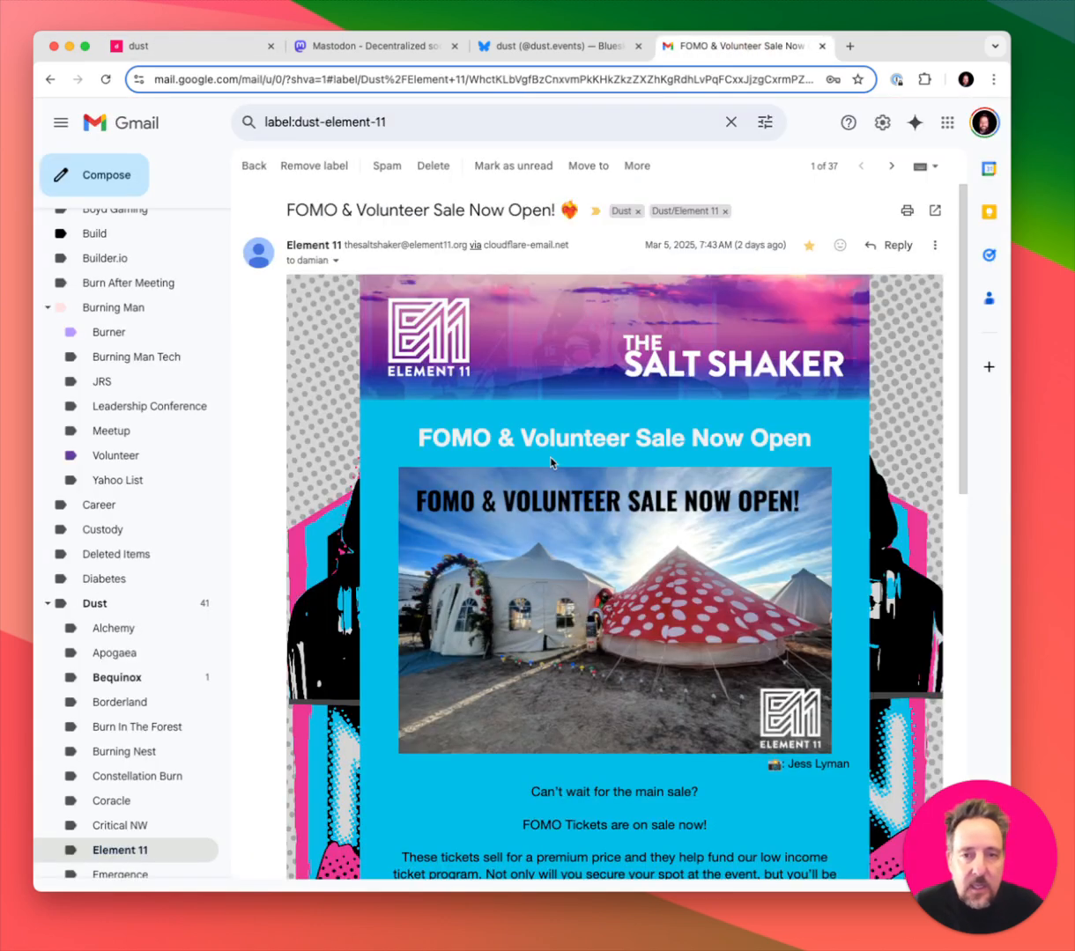
scroll(547, 475, "down", 5)
scroll(547, 475, "down", 1)
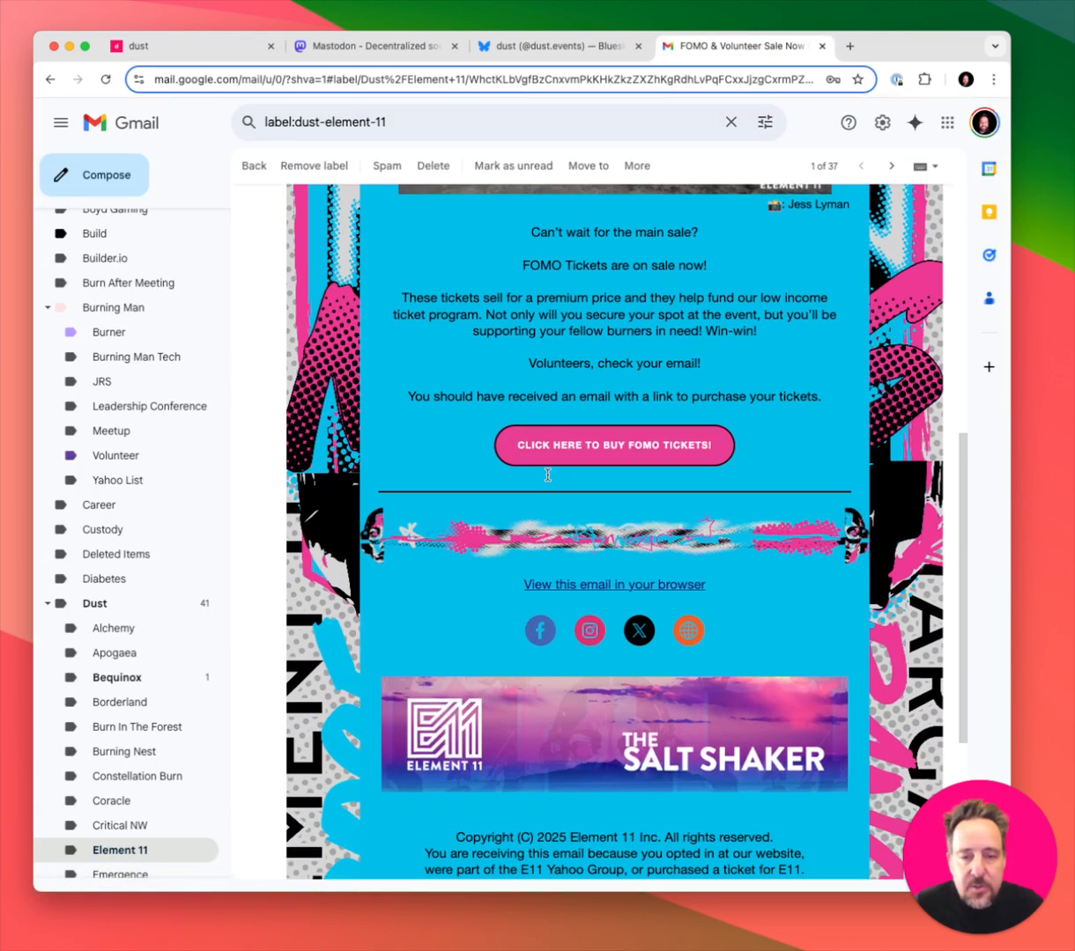
left_click(596, 584)
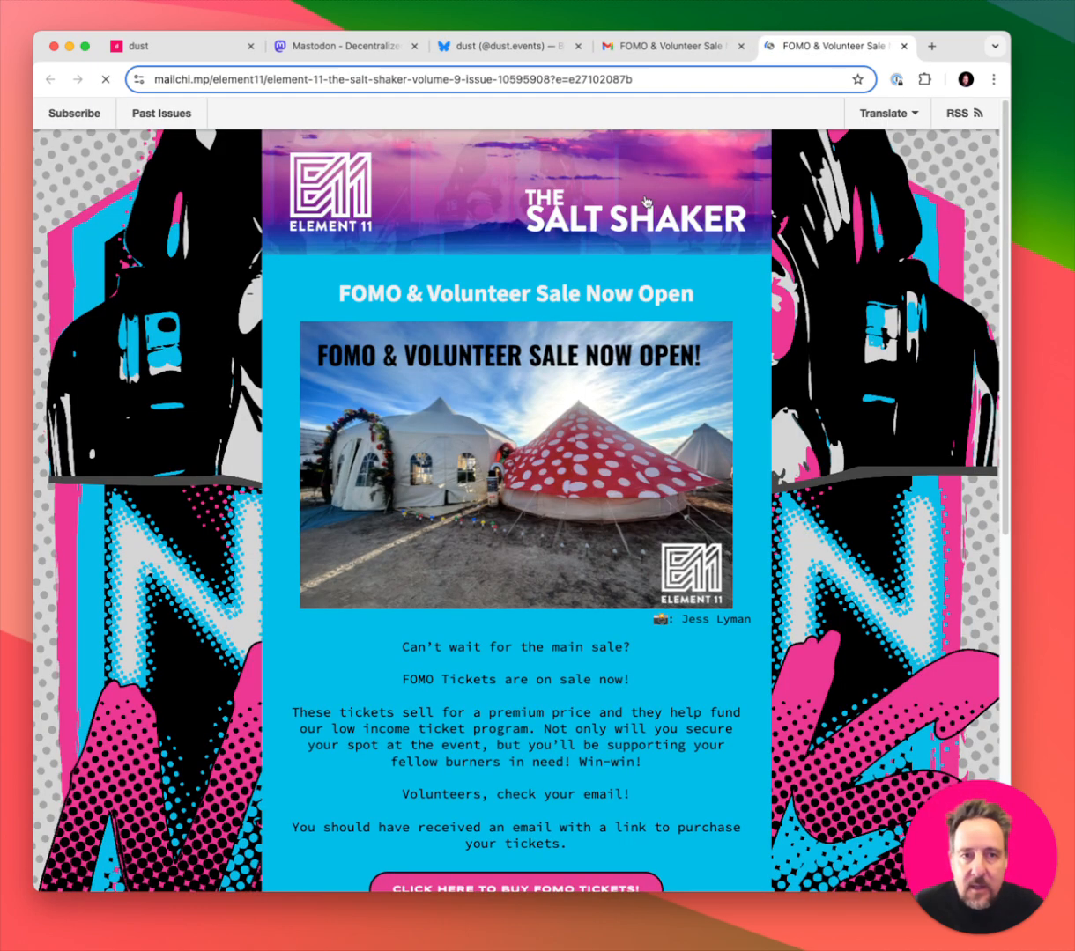
left_click(969, 117)
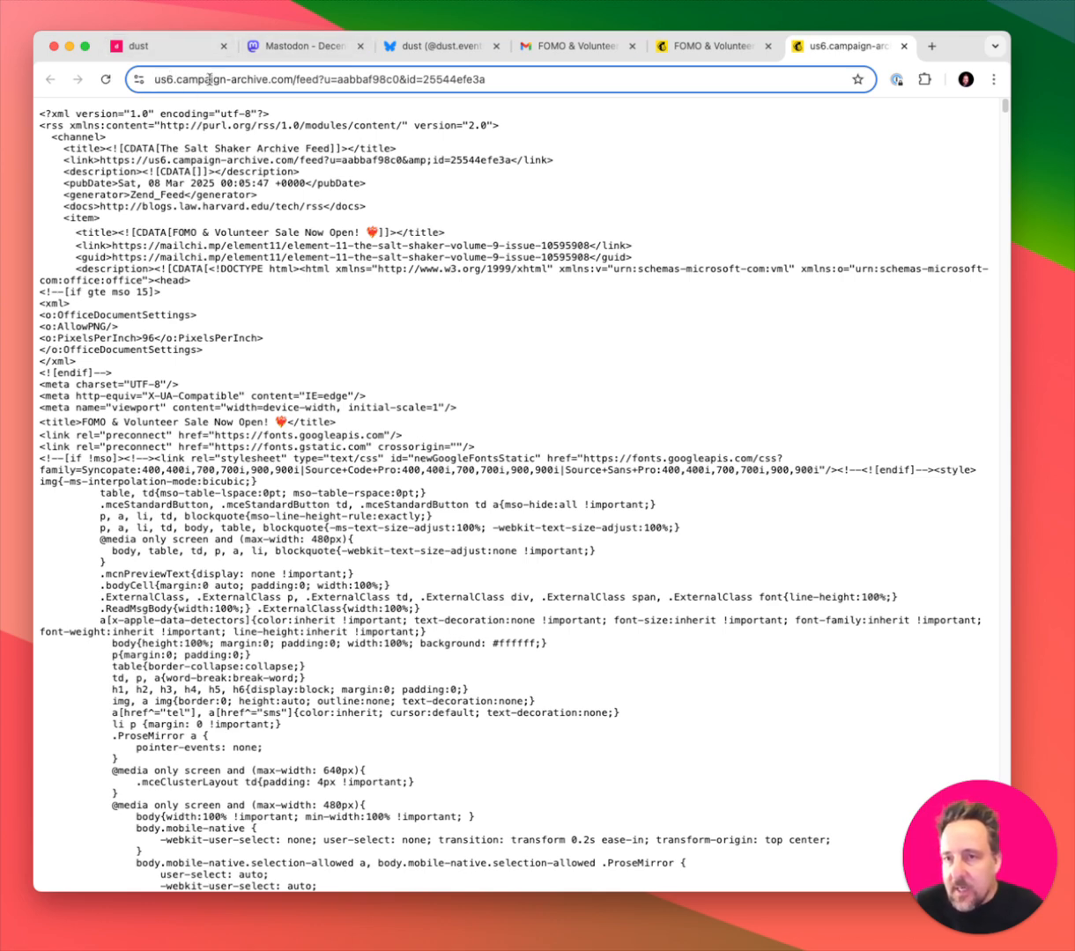
left_click_drag(504, 84, 60, 77)
key("cmd+c")
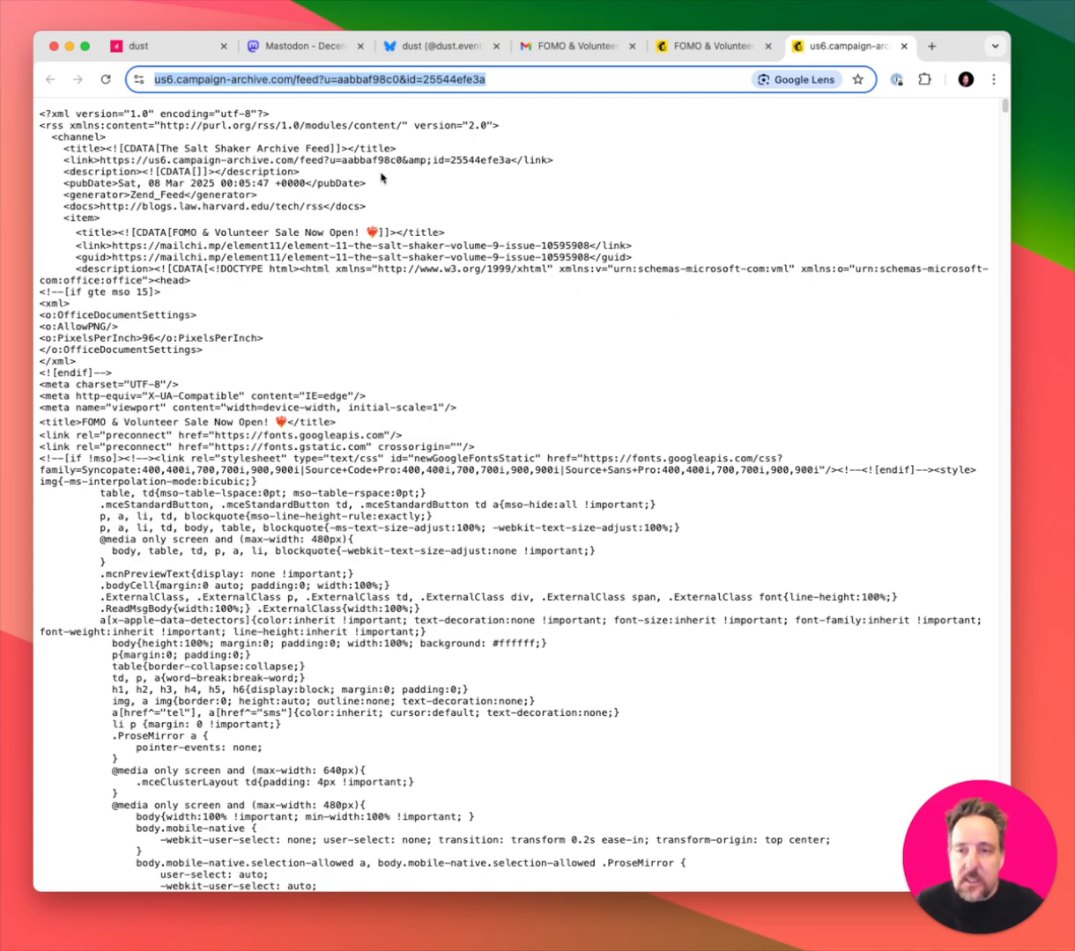
Look through the XML content of the newsletter's RSS feed.
scroll(154, 282, "down", 5)
scroll(201, 289, "down", 20)
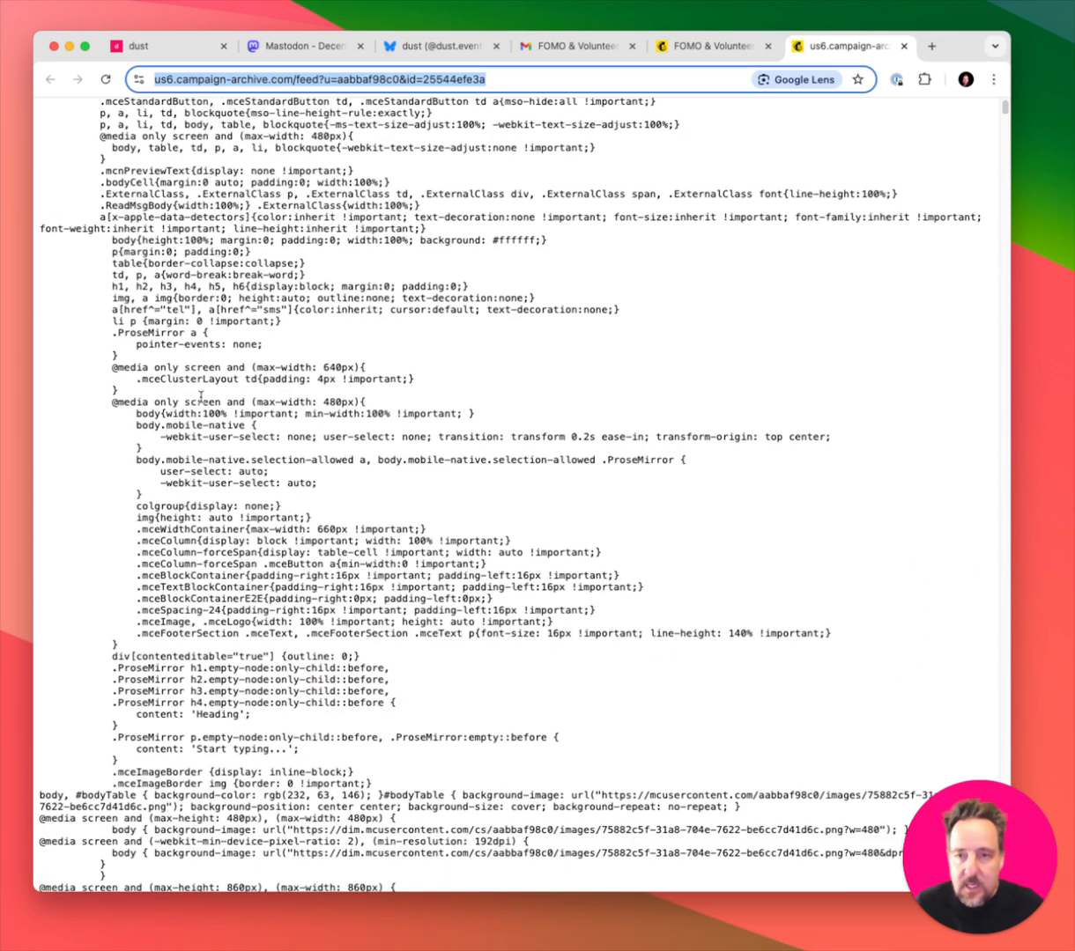
scroll(581, 566, "down", 20)
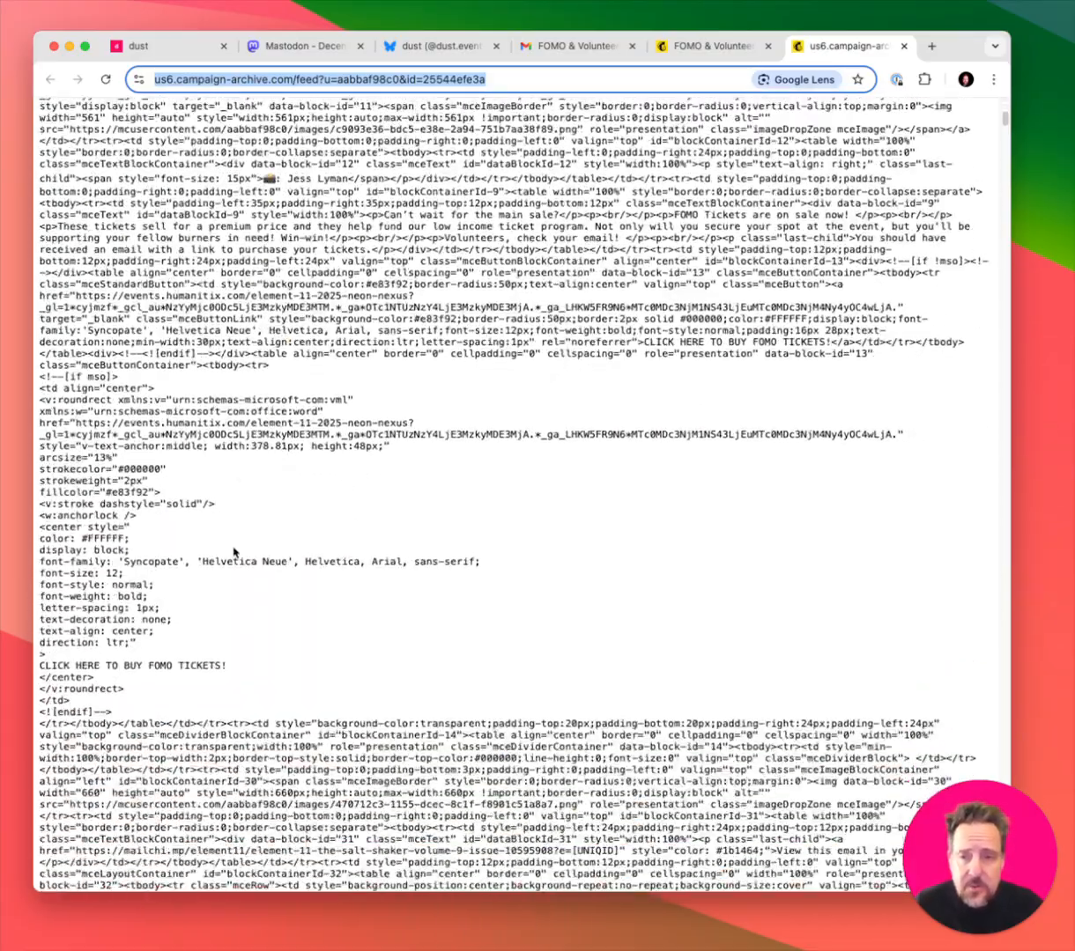
scroll(227, 523, "down", 20)
scroll(244, 493, "down", 5)
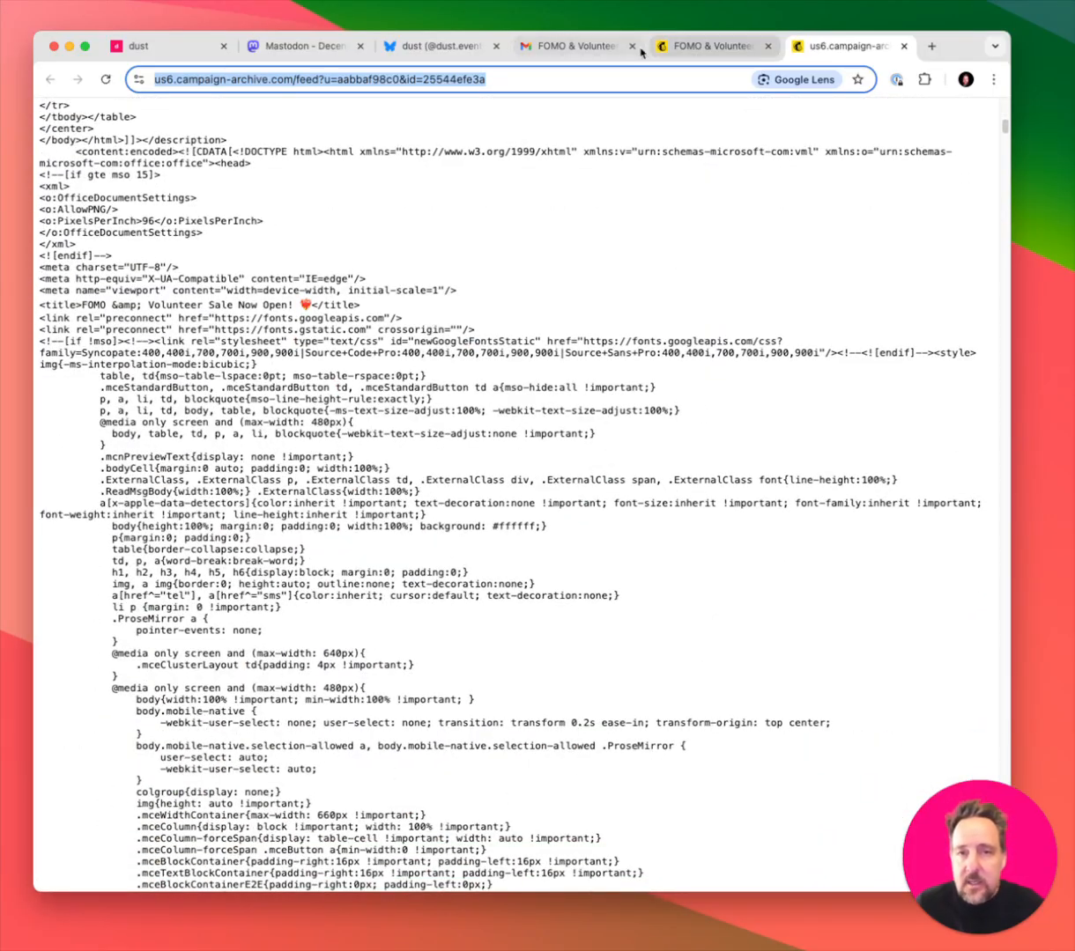
Return to the dust settings and replace the RSS feed address with the copied newsletter feed URL.
left_click(131, 41)
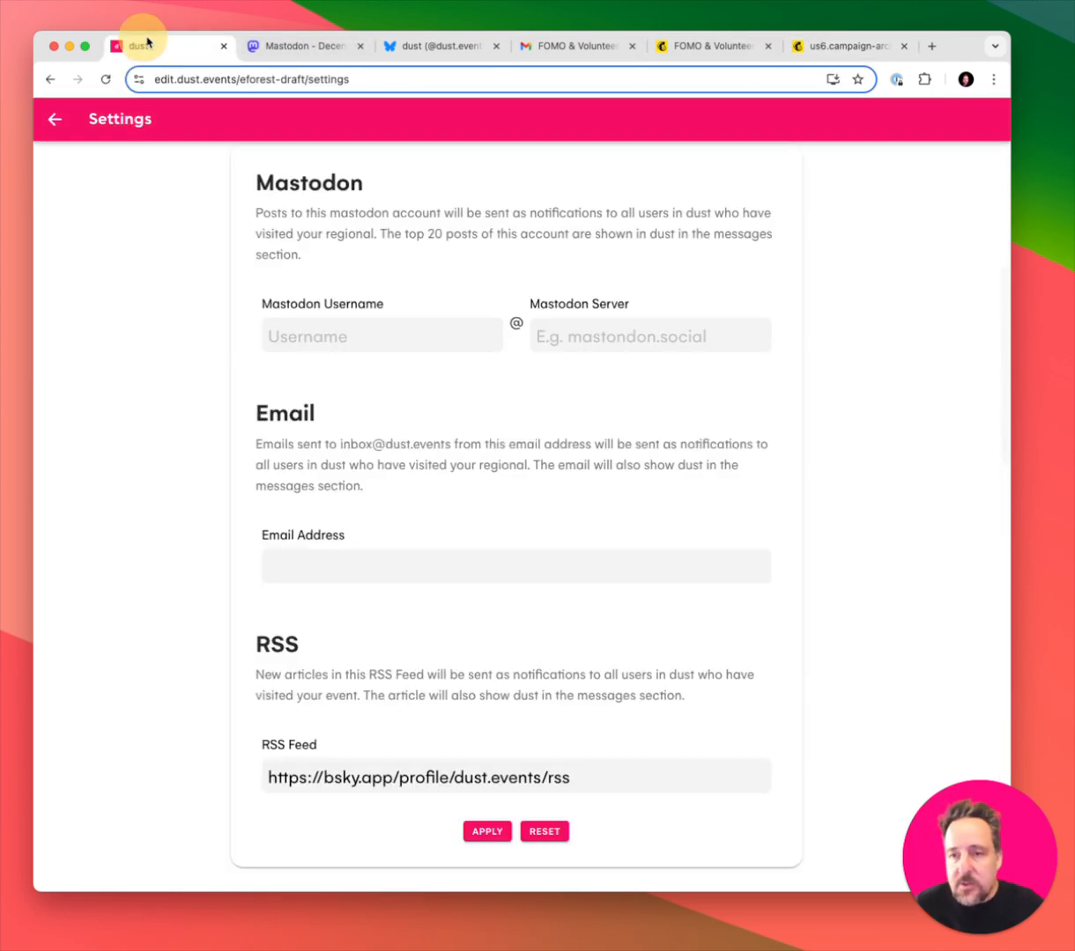
left_click_drag(568, 779, 263, 779)
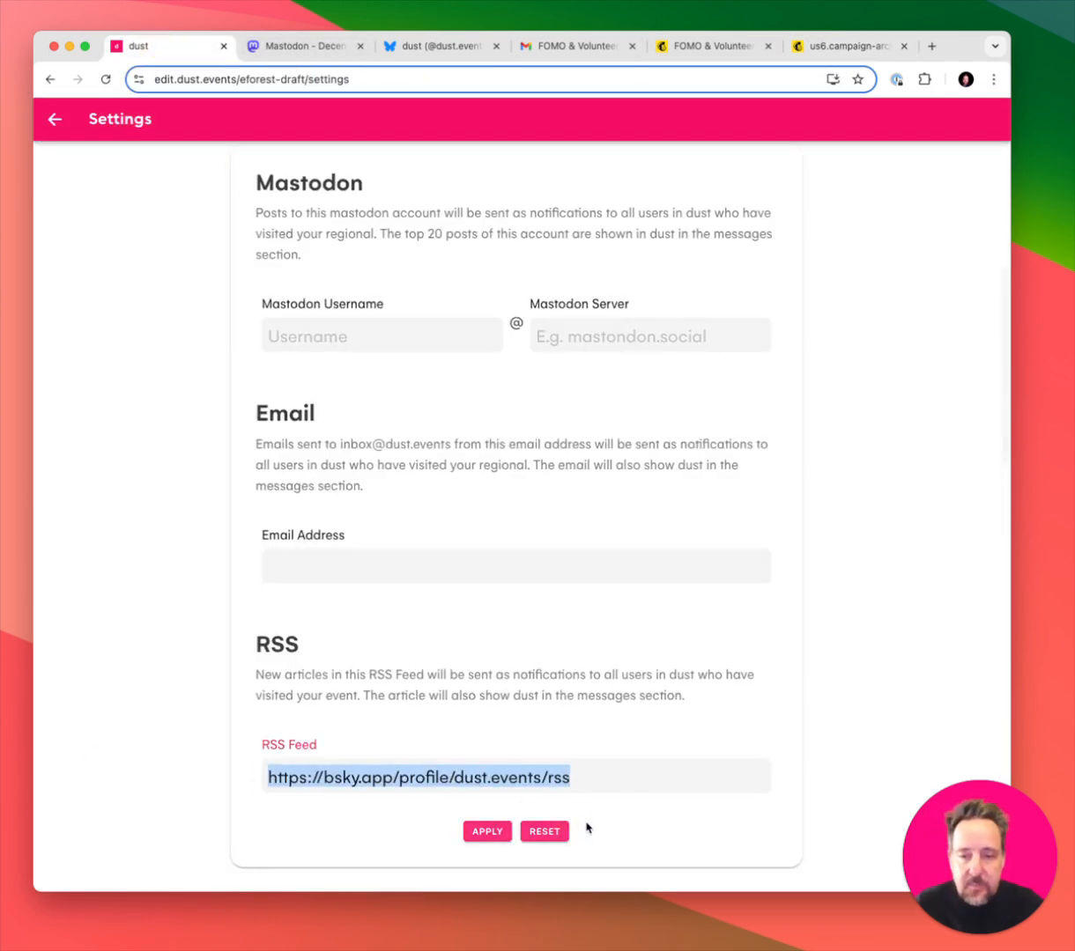
key("cmd+v")
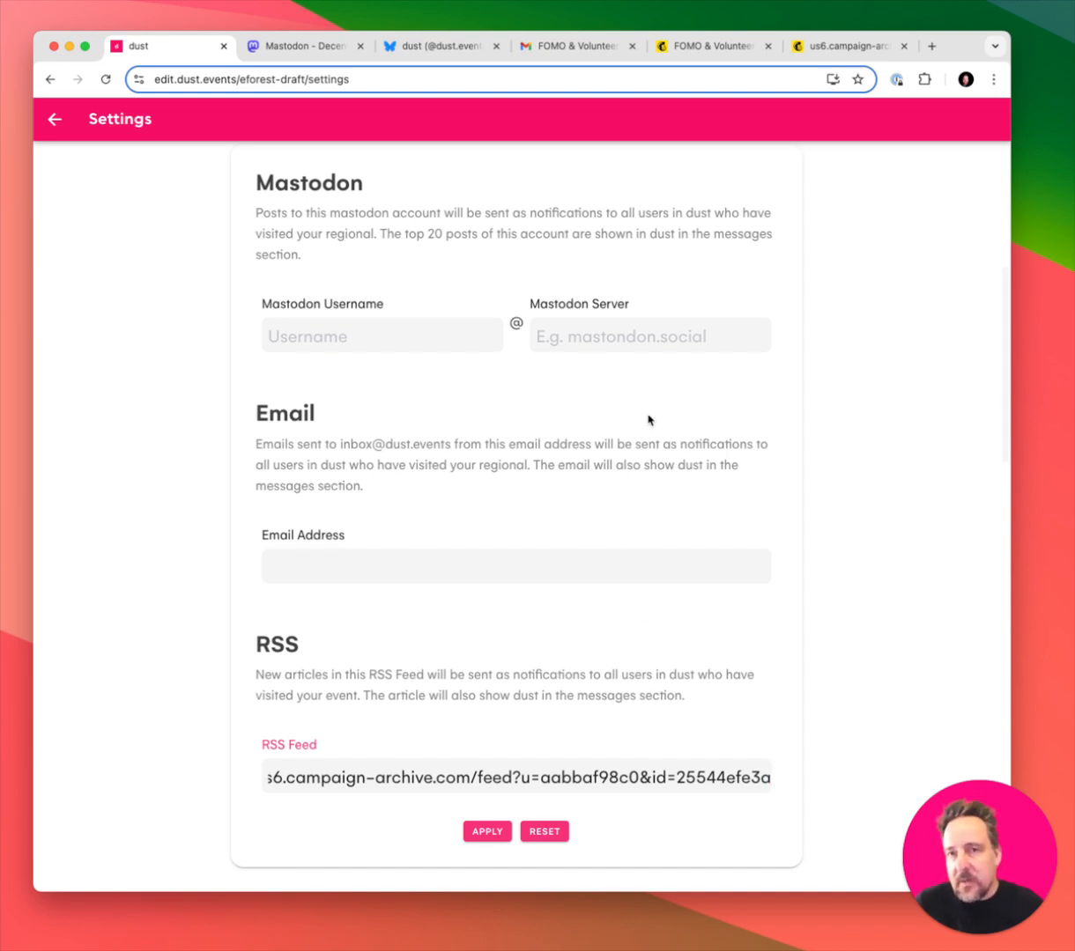
Switch to the dust Bluesky profile, add /rss to its address to load the feed, and copy the resulting feed URL.
left_click(458, 53)
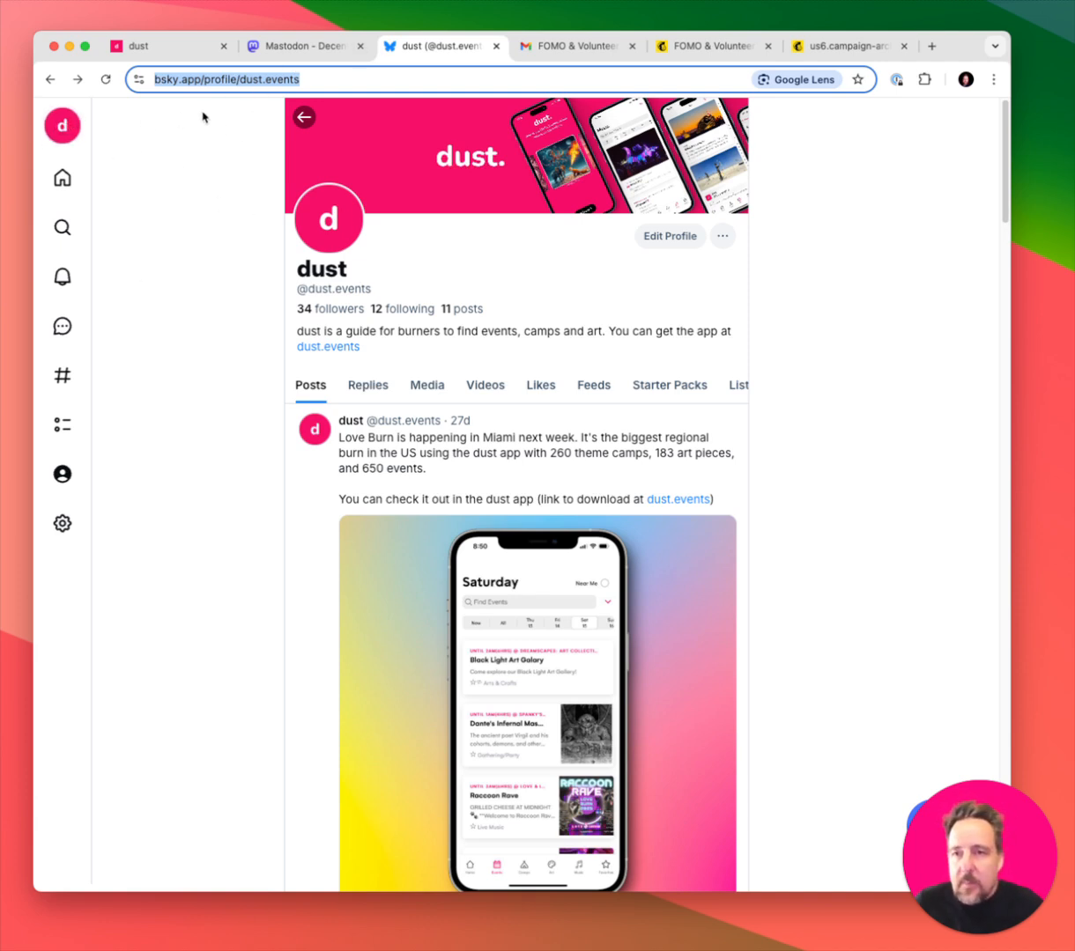
left_click(326, 78)
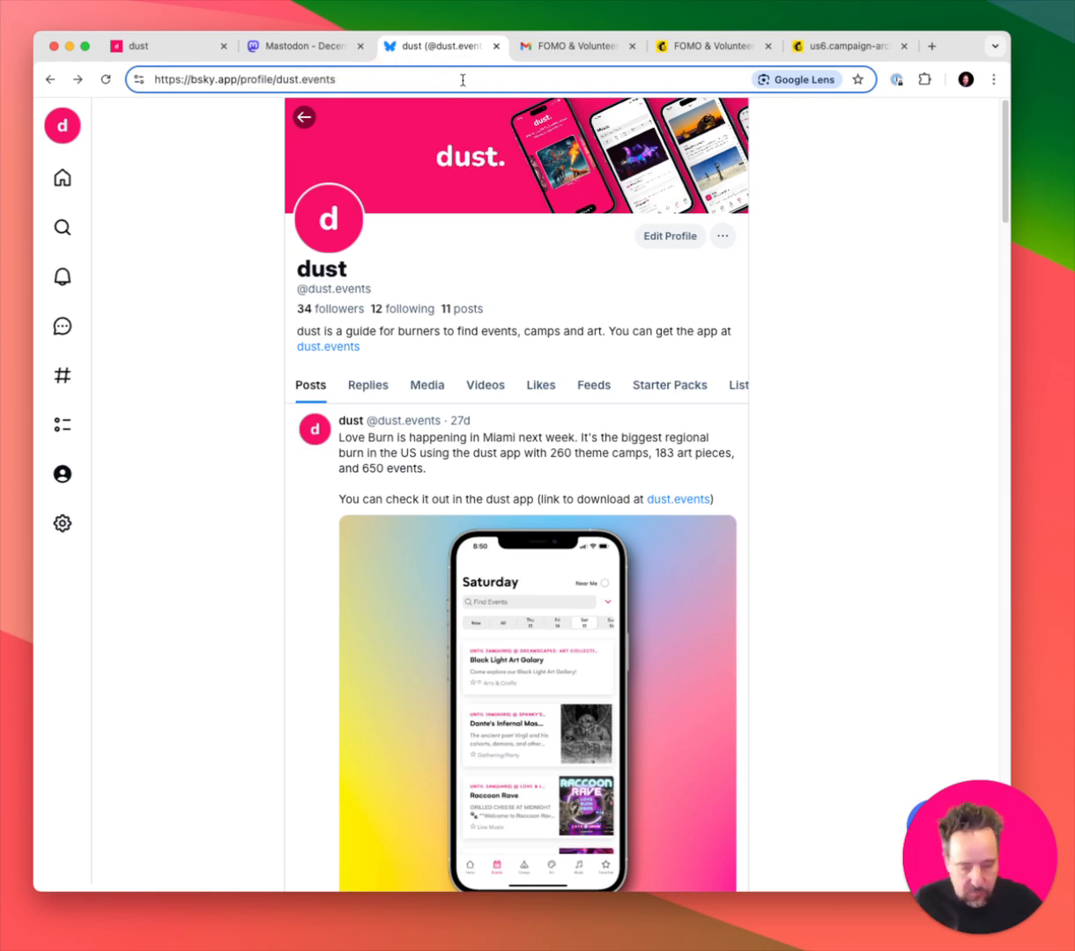
type("/rss")
key("Return")
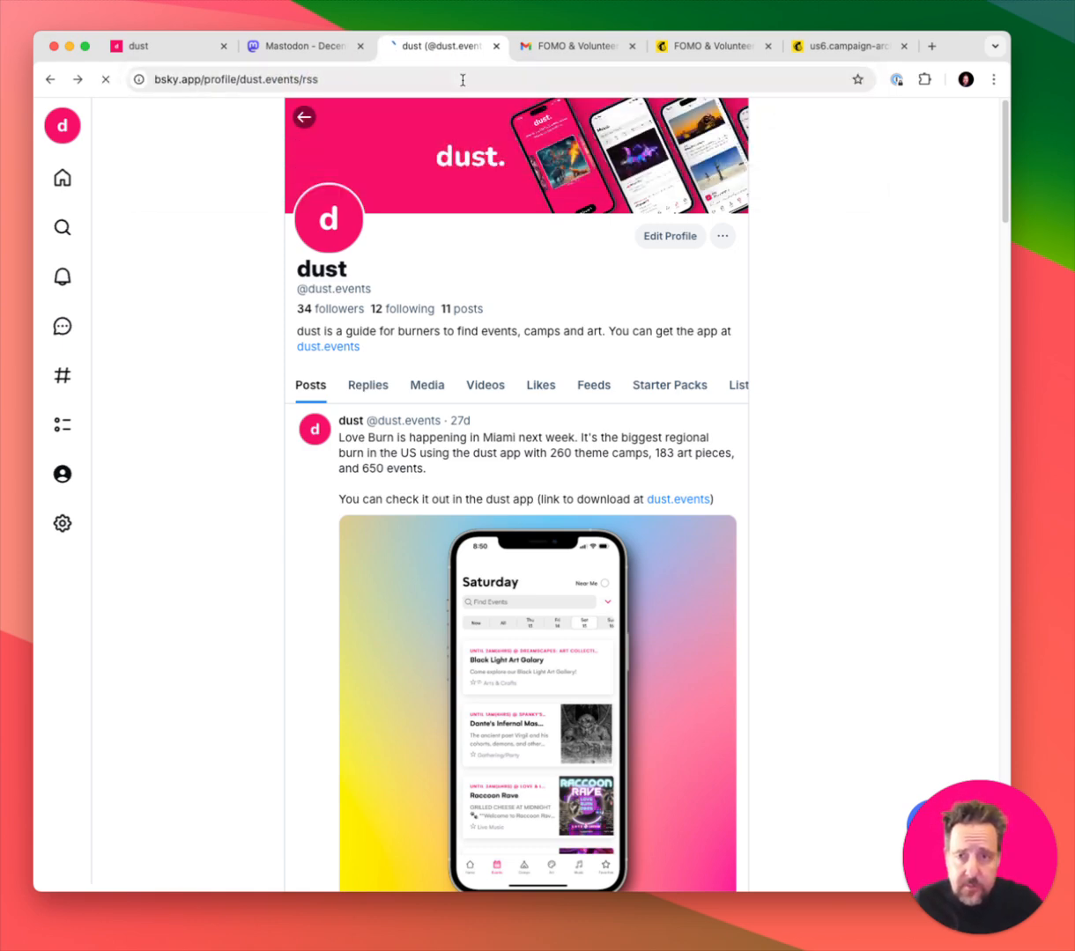
left_click(440, 80)
key("super+c")
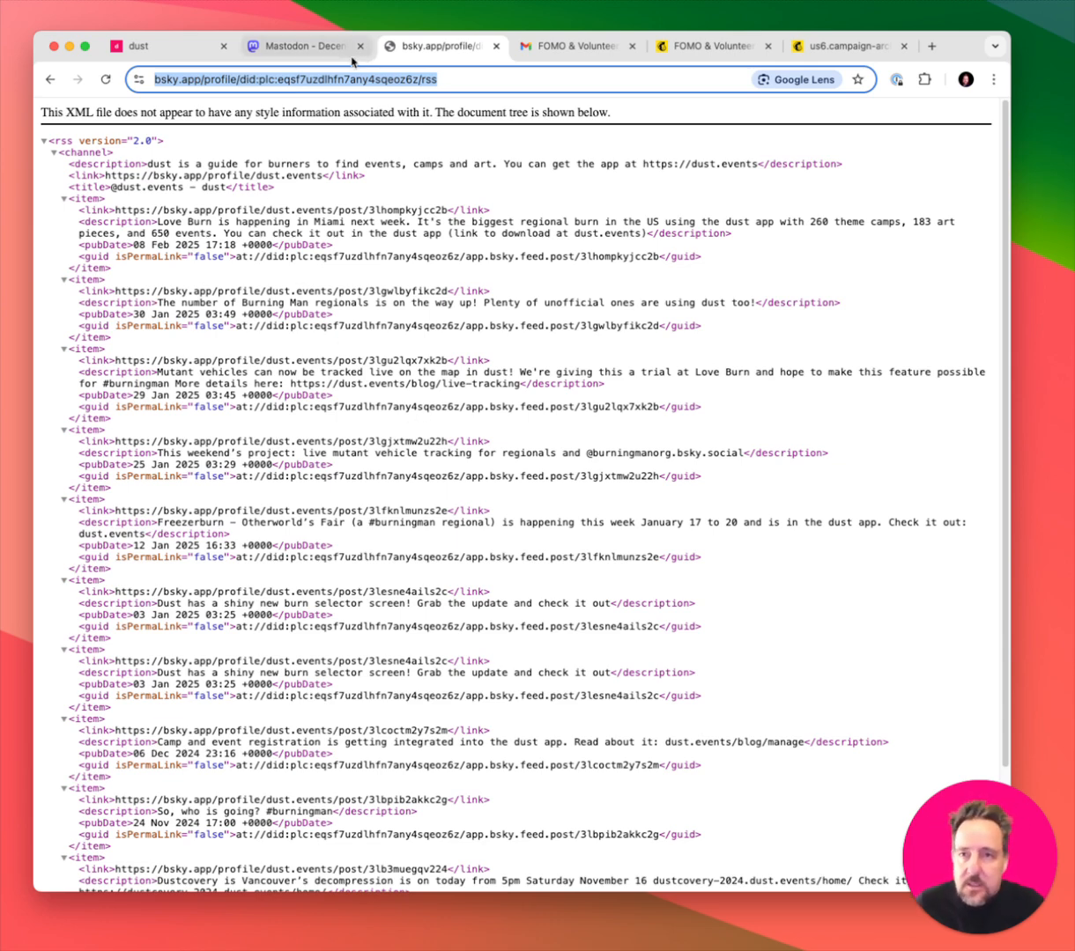
Return to the dust settings, replace the RSS feed address with the copied Bluesky feed URL, and apply the change.
left_click(161, 48)
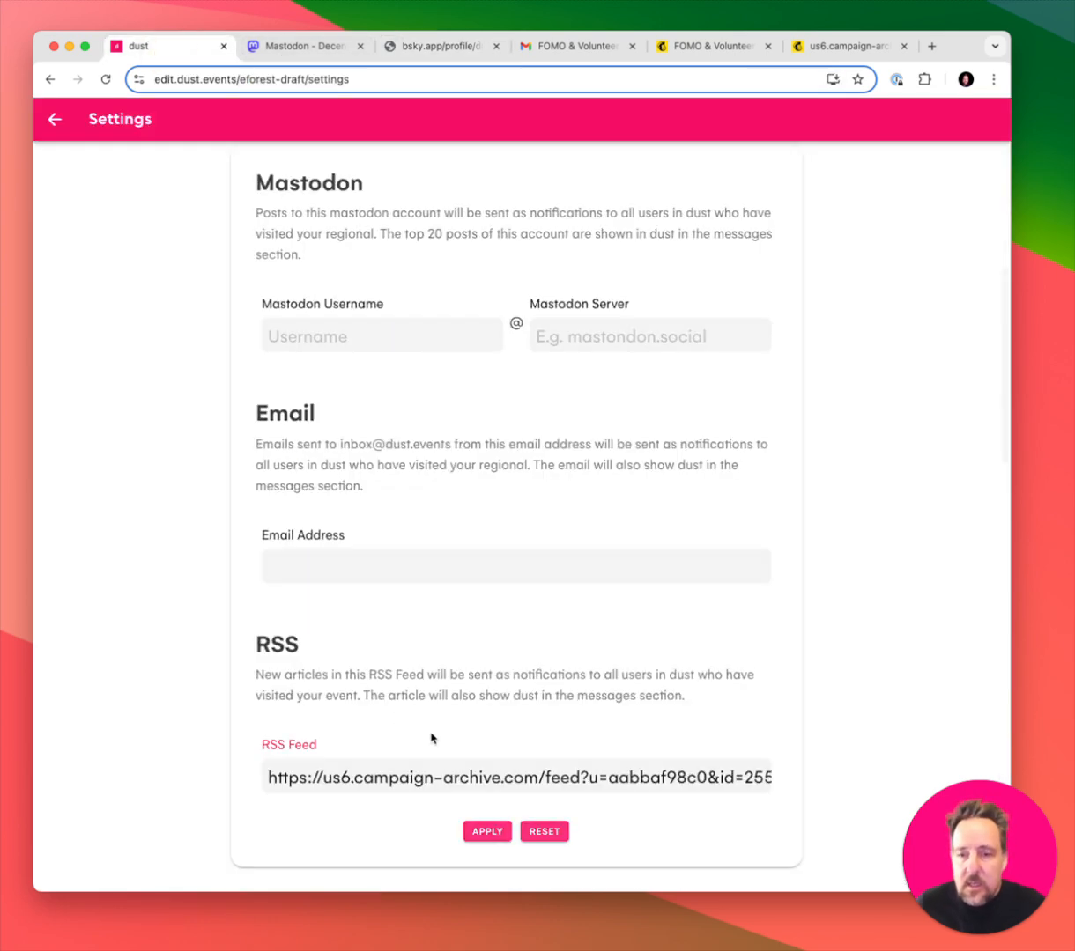
left_click(506, 775)
key("super+a")
key("super+v")
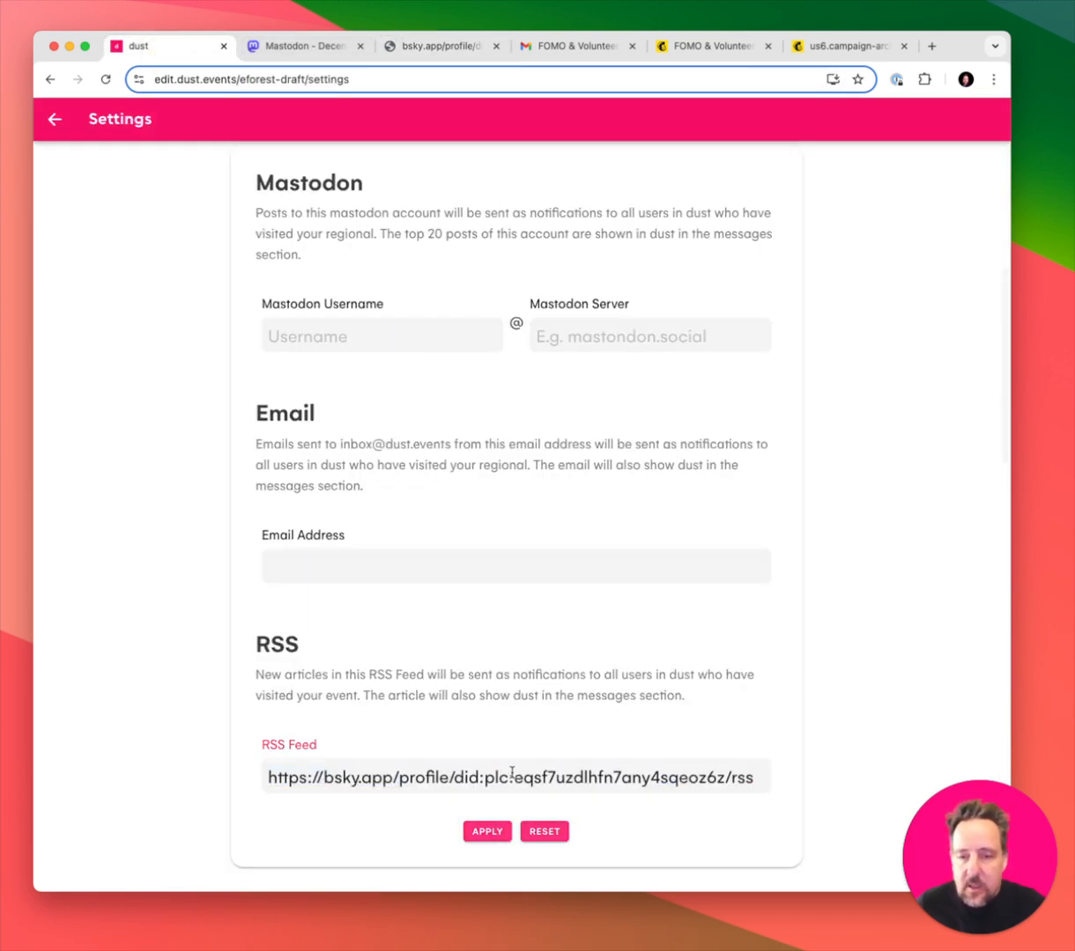
left_click(490, 833)
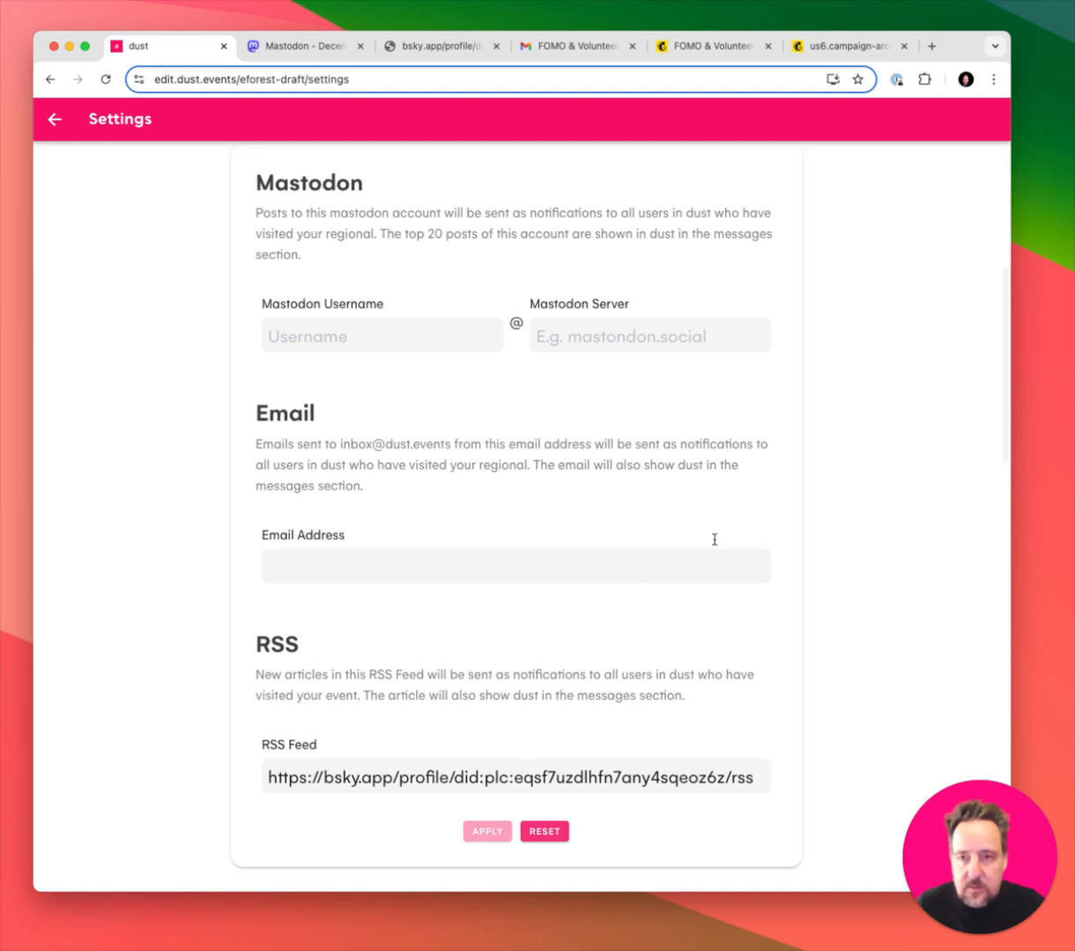
Go back from the current settings page and review the Mastodon, Email and RSS notification sections in the event settings.
left_click(55, 119)
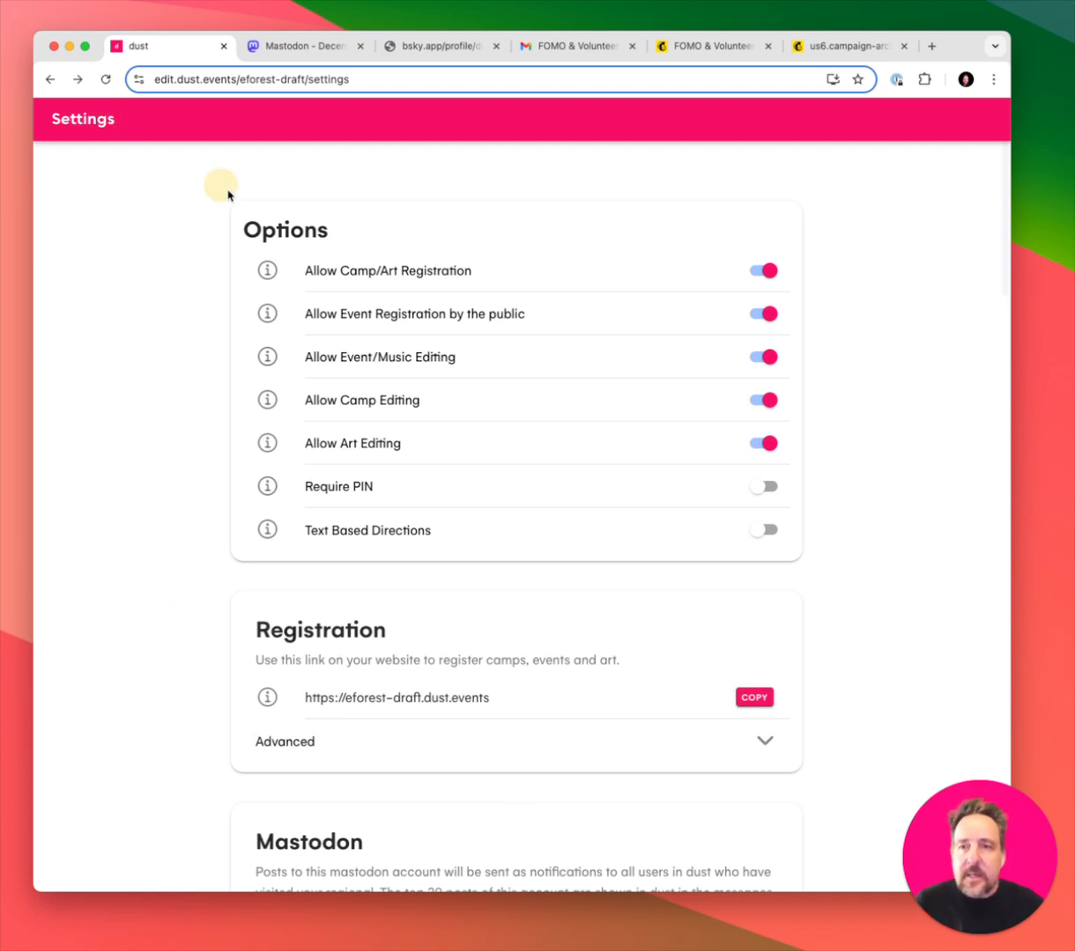
left_click(107, 116)
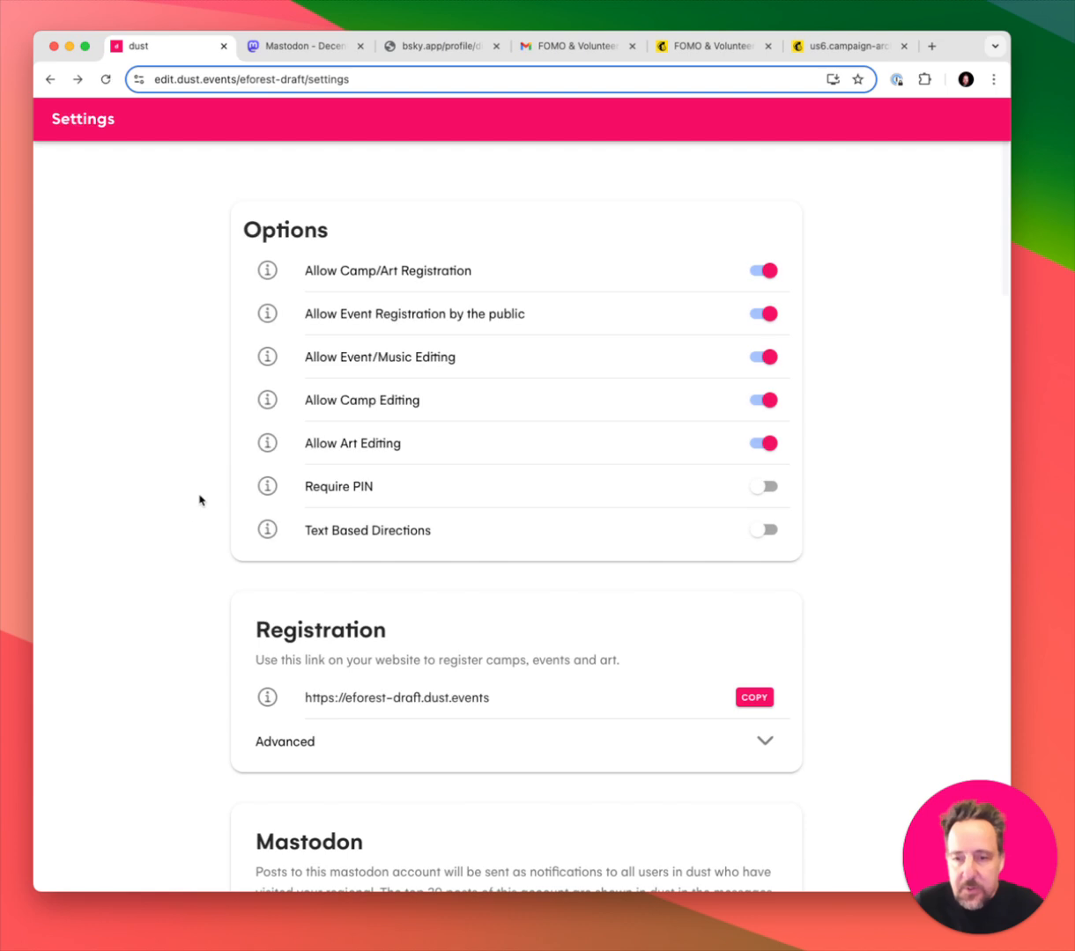
scroll(198, 502, "down", 5)
scroll(201, 504, "down", 2)
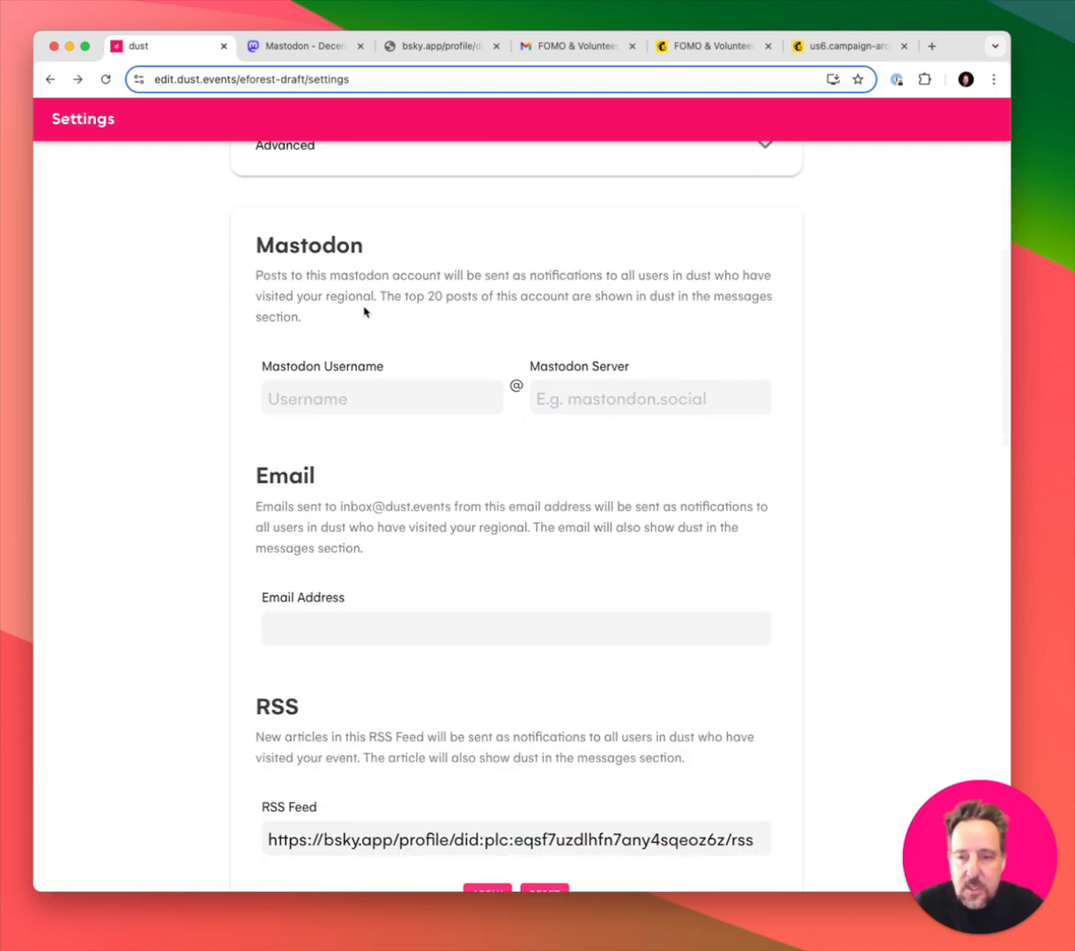